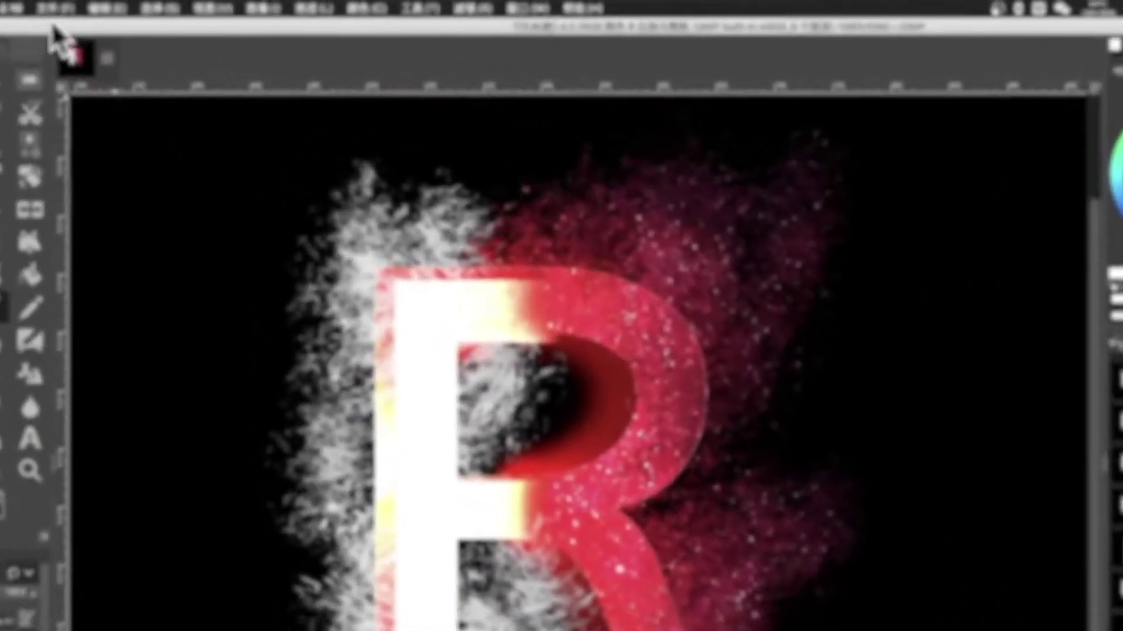
Create a new 1080 × 1080 px image filled with black background, commented 火焰字
{"action": "left_click", "coordinate": [94, 6]}
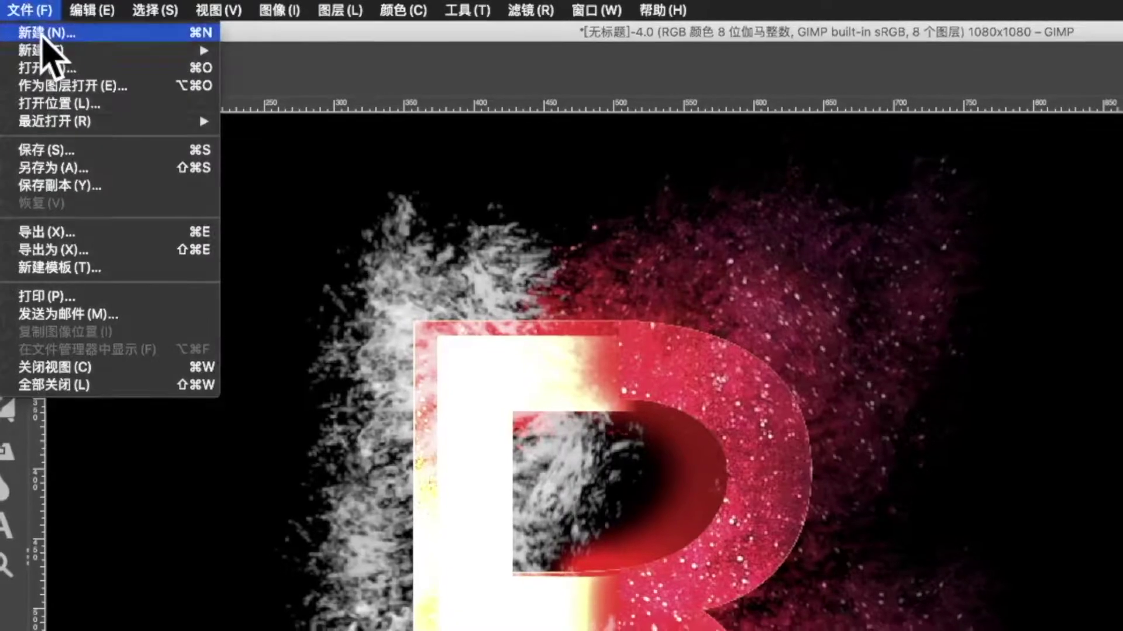
{"action": "left_click", "coordinate": [42, 34]}
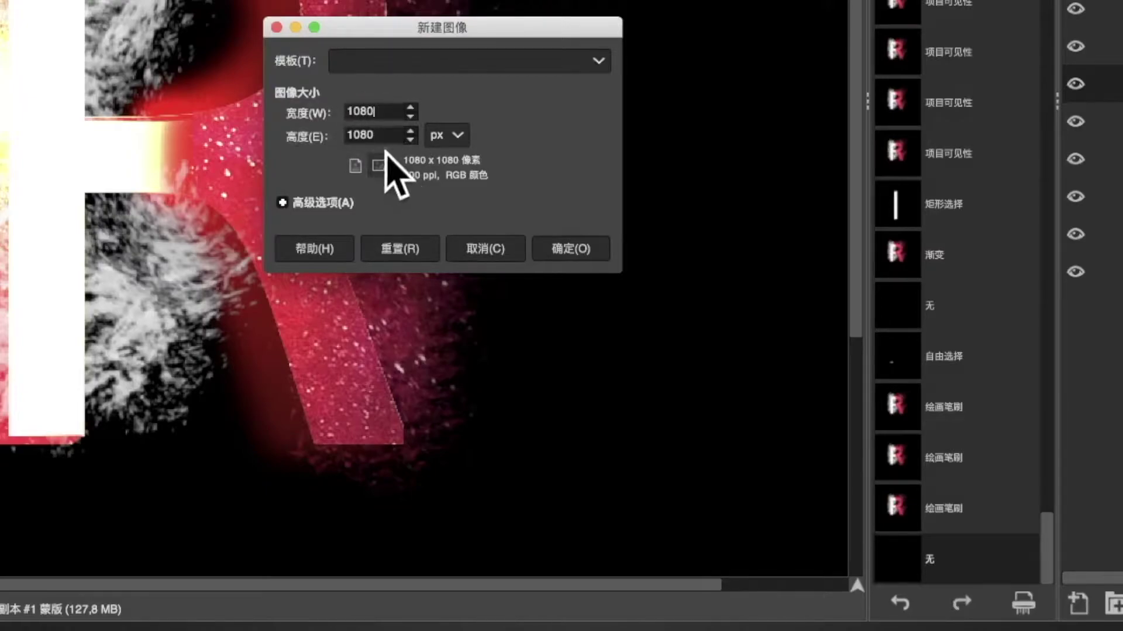
{"action": "left_click", "coordinate": [381, 134]}
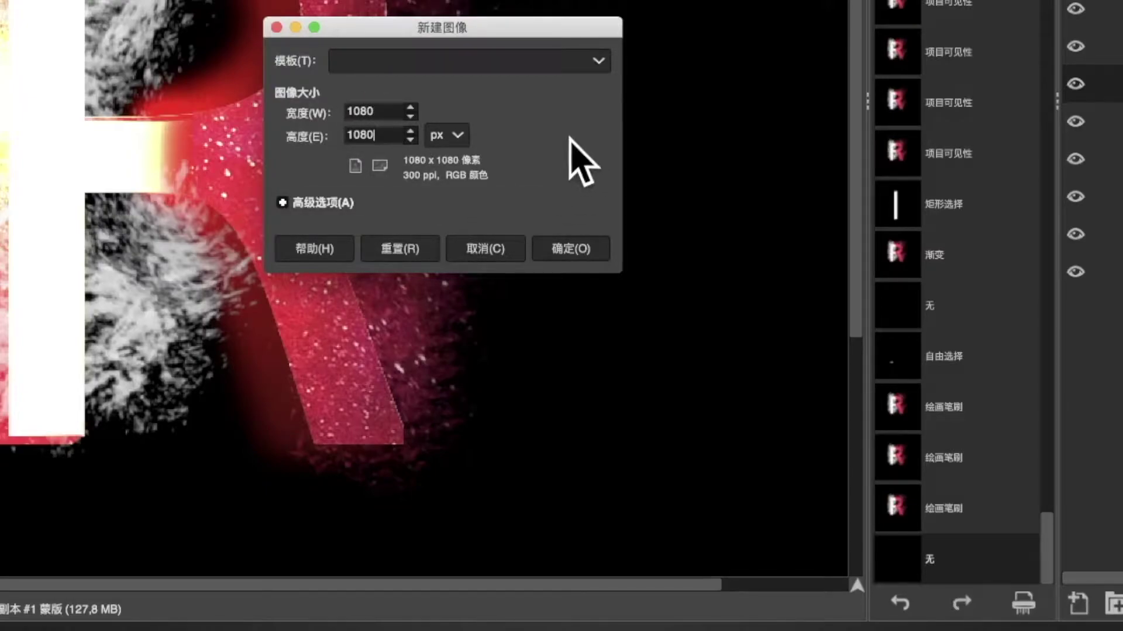
{"action": "left_click", "coordinate": [307, 203]}
{"action": "left_click", "coordinate": [565, 448]}
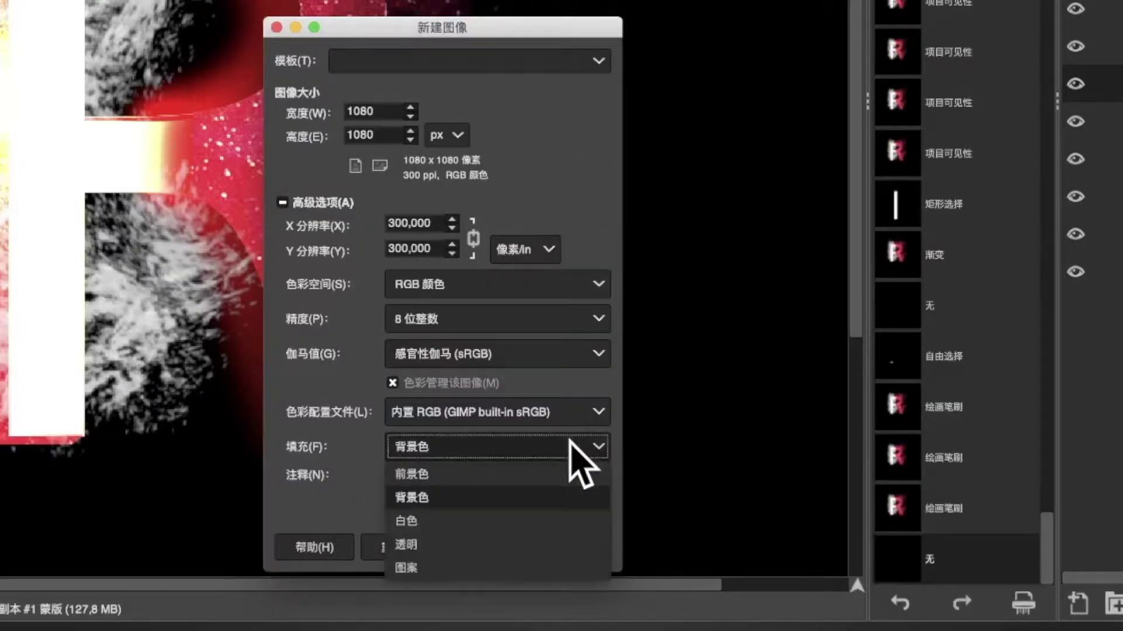
{"action": "left_click", "coordinate": [493, 499]}
{"action": "triple_click", "coordinate": [476, 485]}
{"action": "type", "text": "火焰字"}
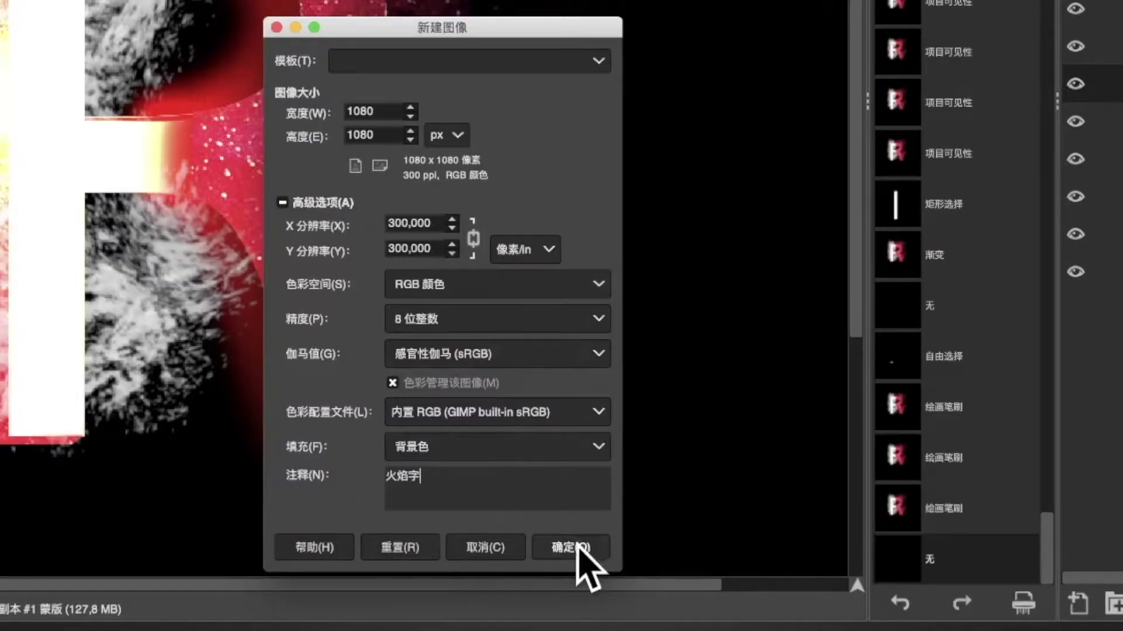
{"action": "left_click", "coordinate": [582, 548]}
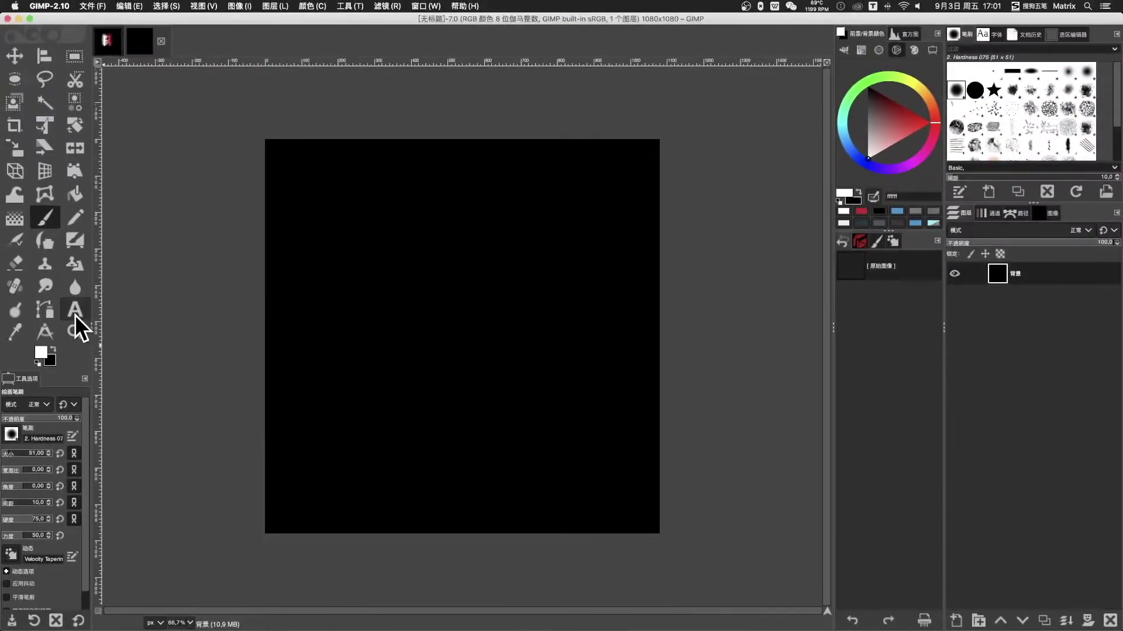
Add a bold 500 px white text letter R on the canvas
{"action": "left_click", "coordinate": [76, 311]}
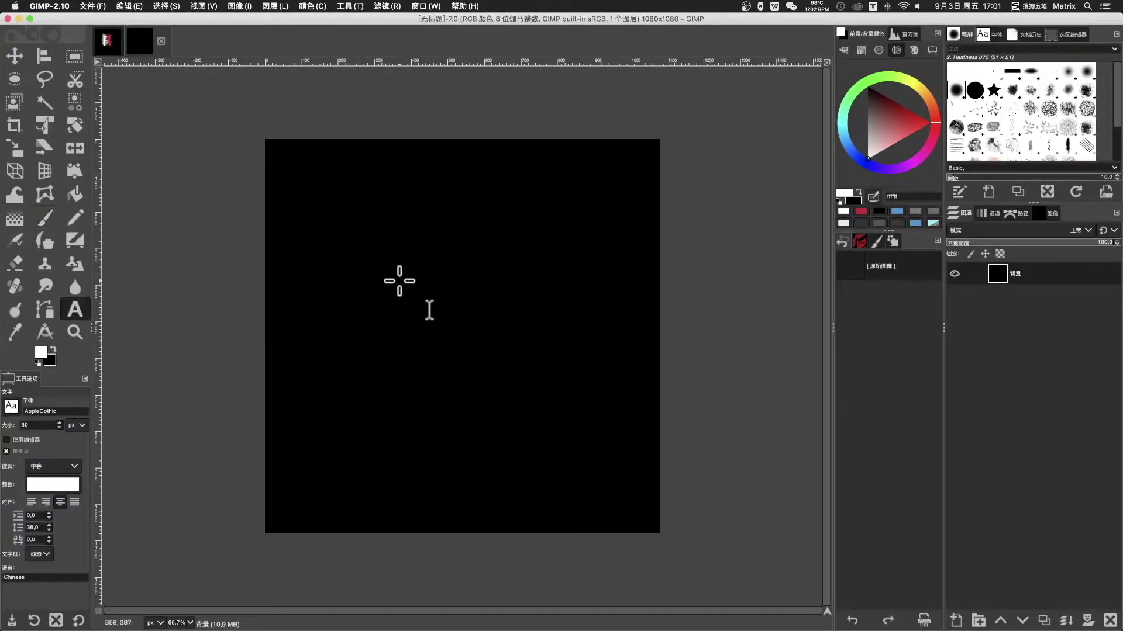
{"action": "left_click", "coordinate": [391, 277]}
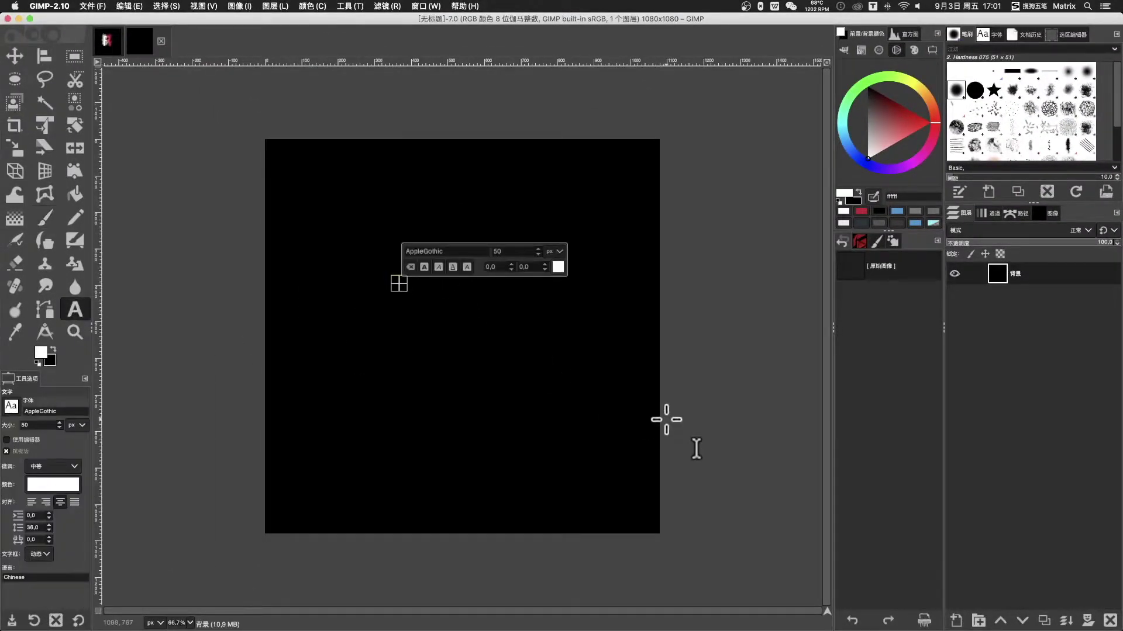
{"action": "key", "text": "ctrl+space"}
{"action": "type", "text": "R"}
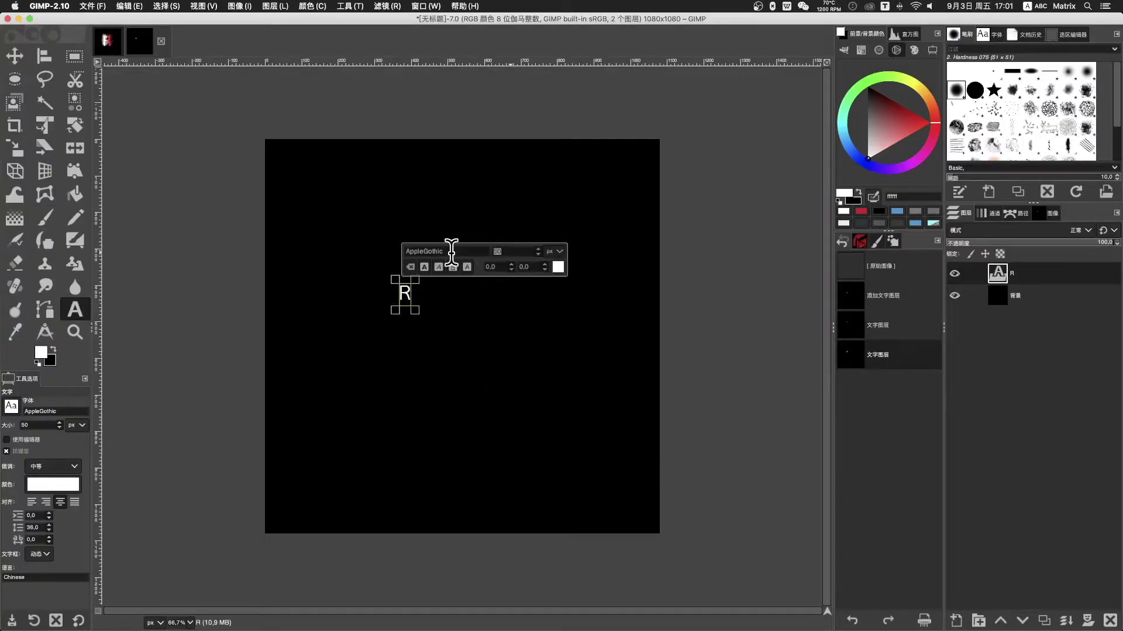
{"action": "type", "text": "500"}
{"action": "key", "text": "Return"}
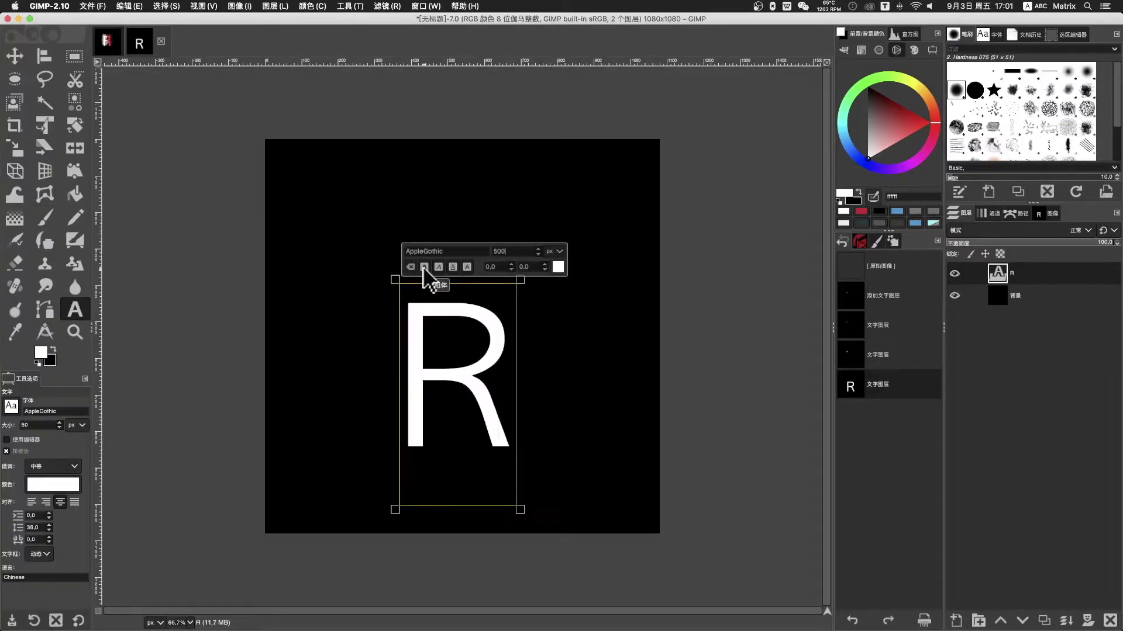
{"action": "left_click", "coordinate": [424, 267]}
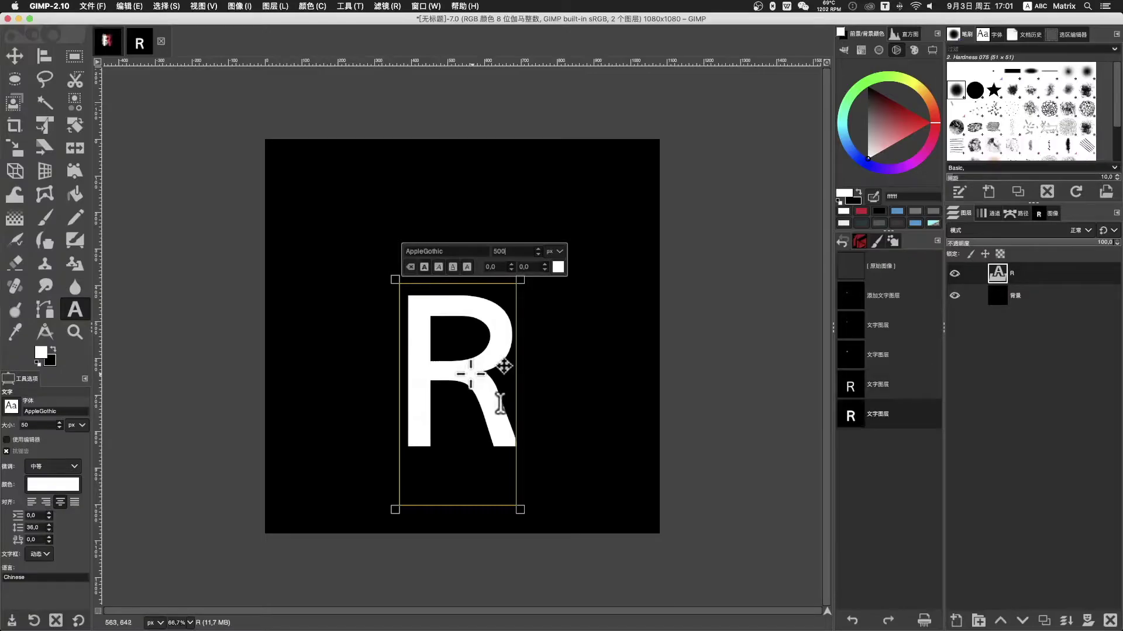
Position the R, duplicate its layer, hide R #1 and select the original
{"action": "left_click", "coordinate": [16, 63]}
{"action": "left_click_drag", "start_coordinate": [458, 313], "coordinate": [448, 320]}
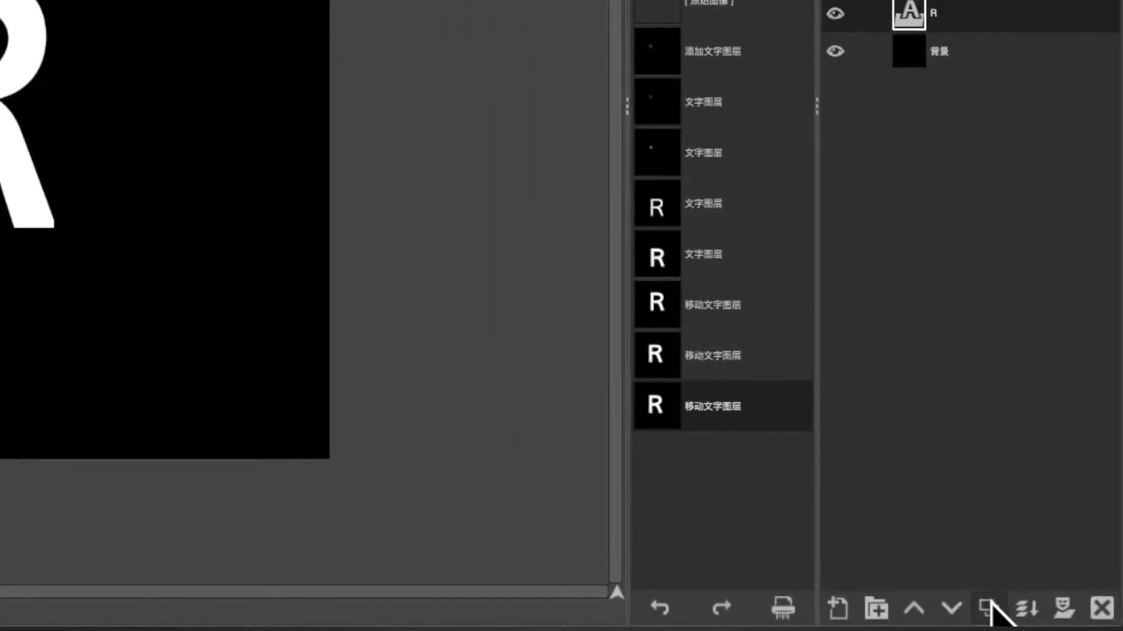
{"action": "left_click", "coordinate": [990, 605]}
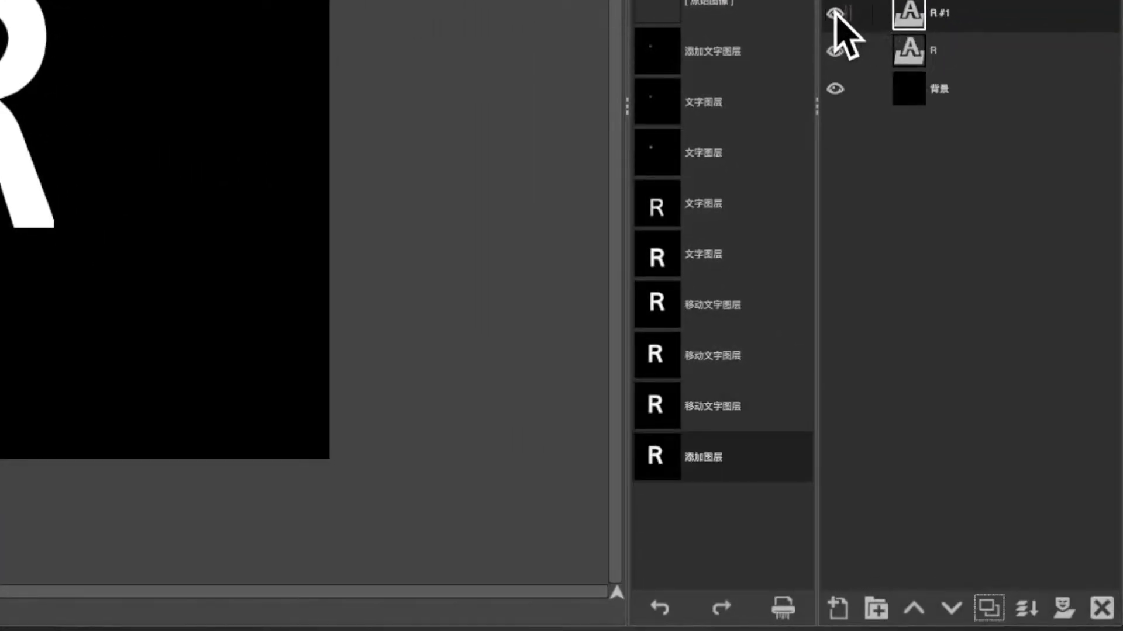
{"action": "left_click", "coordinate": [835, 13]}
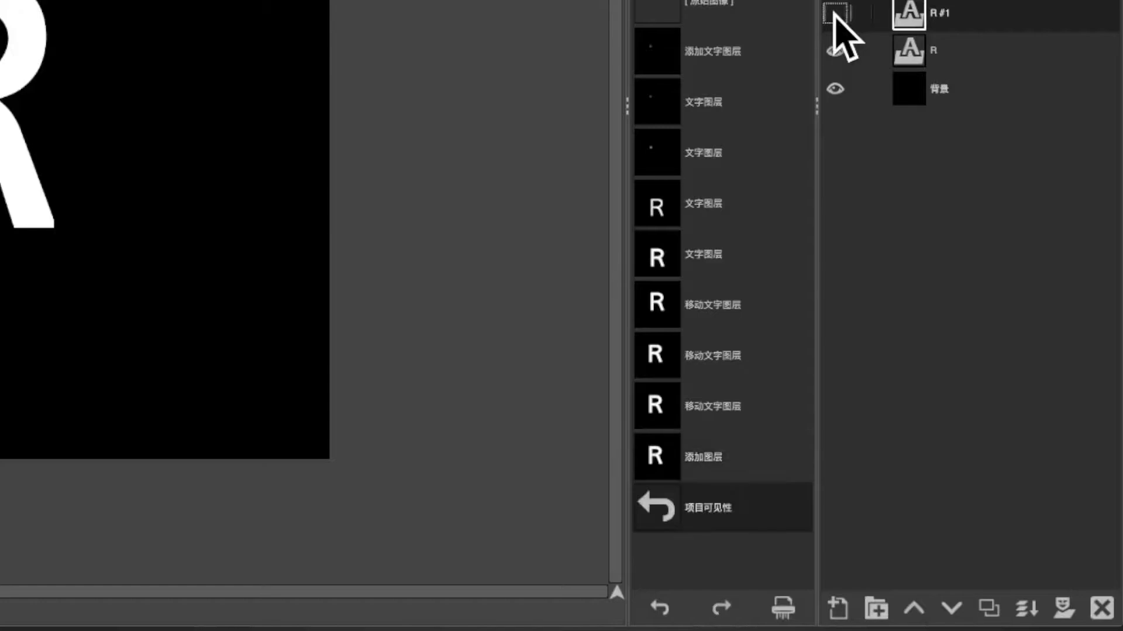
{"action": "left_click", "coordinate": [959, 50]}
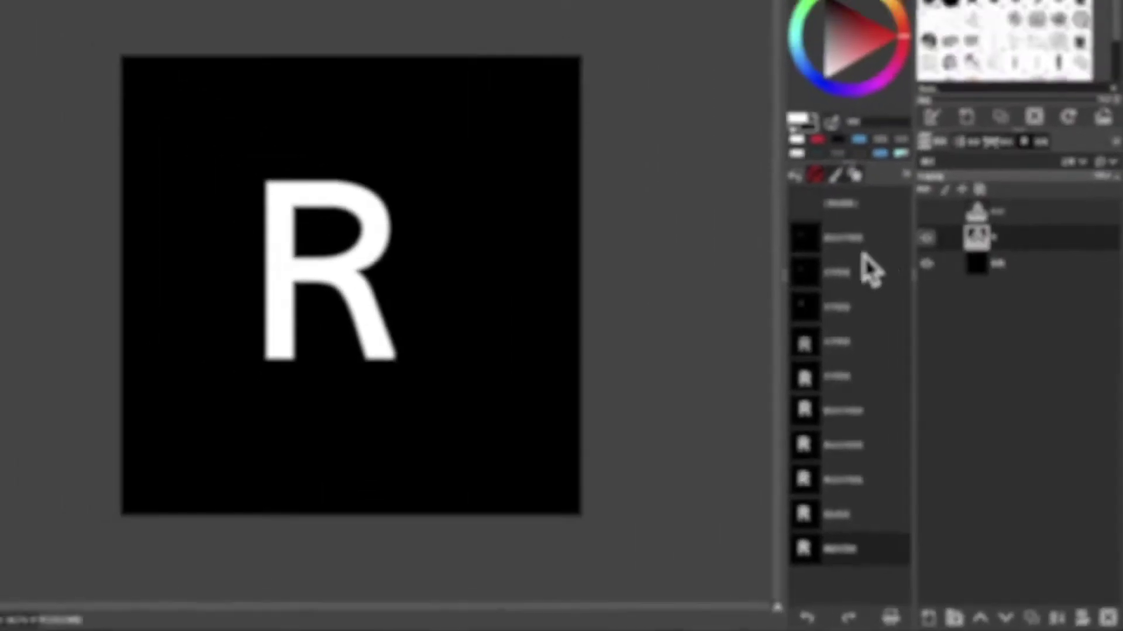
Drag the octavian-rosca starry JPG from Finder onto the GIMP canvas as a layer
{"action": "key", "text": "super+Tab"}
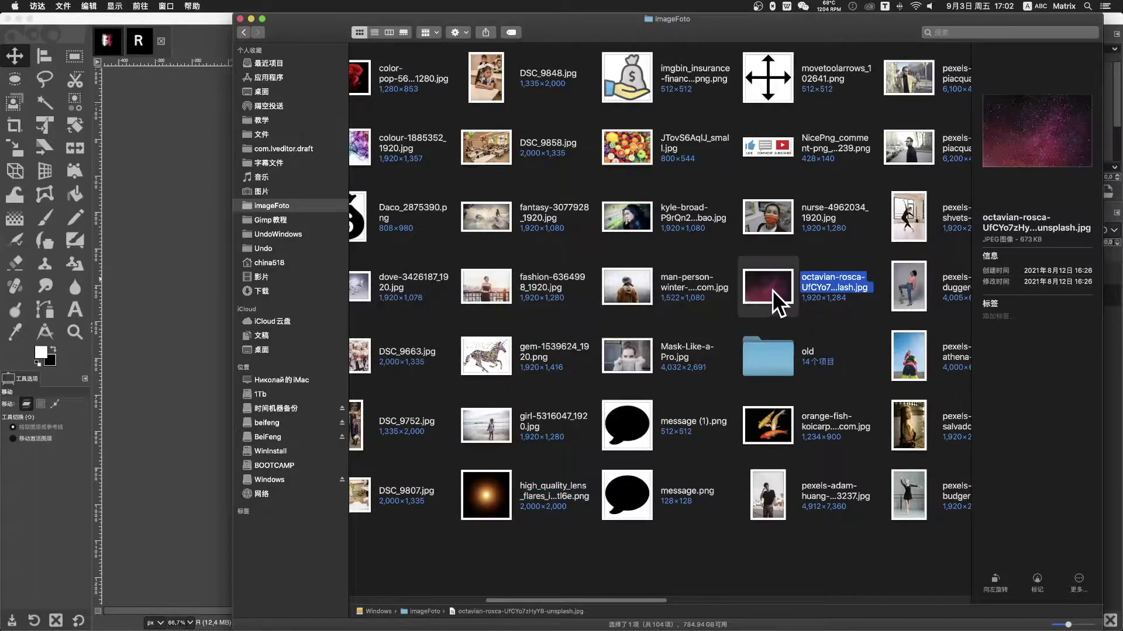
{"action": "mouse_move", "coordinate": [772, 290]}
{"action": "left_mouse_down"}
{"action": "mouse_move", "coordinate": [1084, 263]}
{"action": "mouse_move", "coordinate": [1015, 237]}
{"action": "left_mouse_up"}
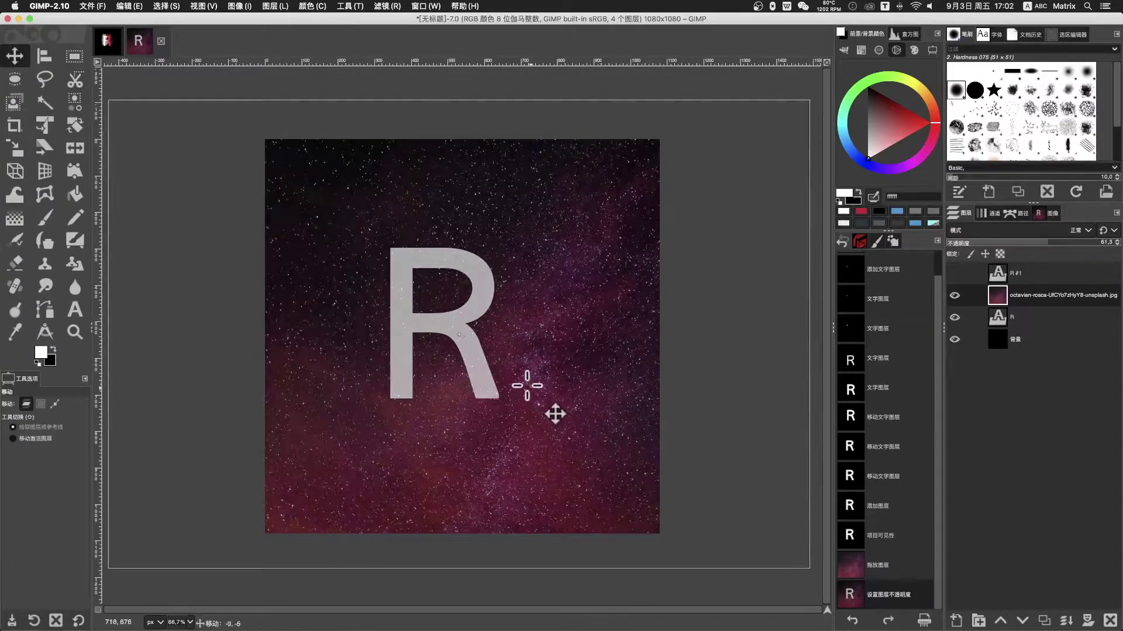
Position the starry photo at 100 opacity and load the R's Alpha to Selection
{"action": "mouse_move", "coordinate": [555, 414]}
{"action": "left_mouse_down"}
{"action": "mouse_move", "coordinate": [521, 366]}
{"action": "mouse_move", "coordinate": [485, 373]}
{"action": "left_mouse_up"}
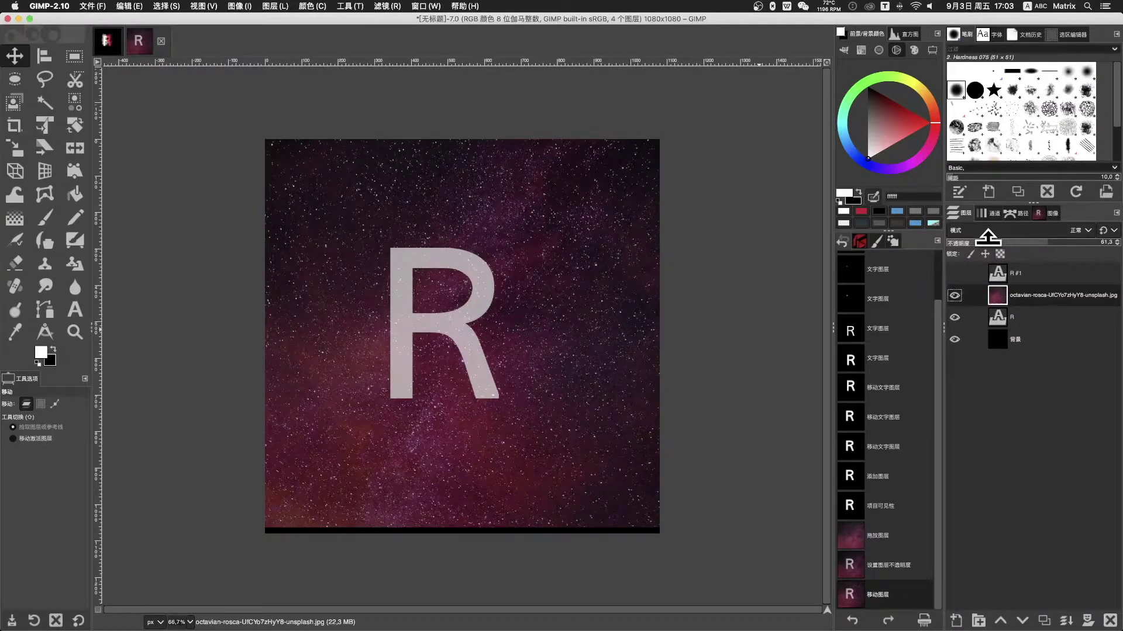
{"action": "left_click_drag", "start_coordinate": [988, 239], "coordinate": [1119, 242]}
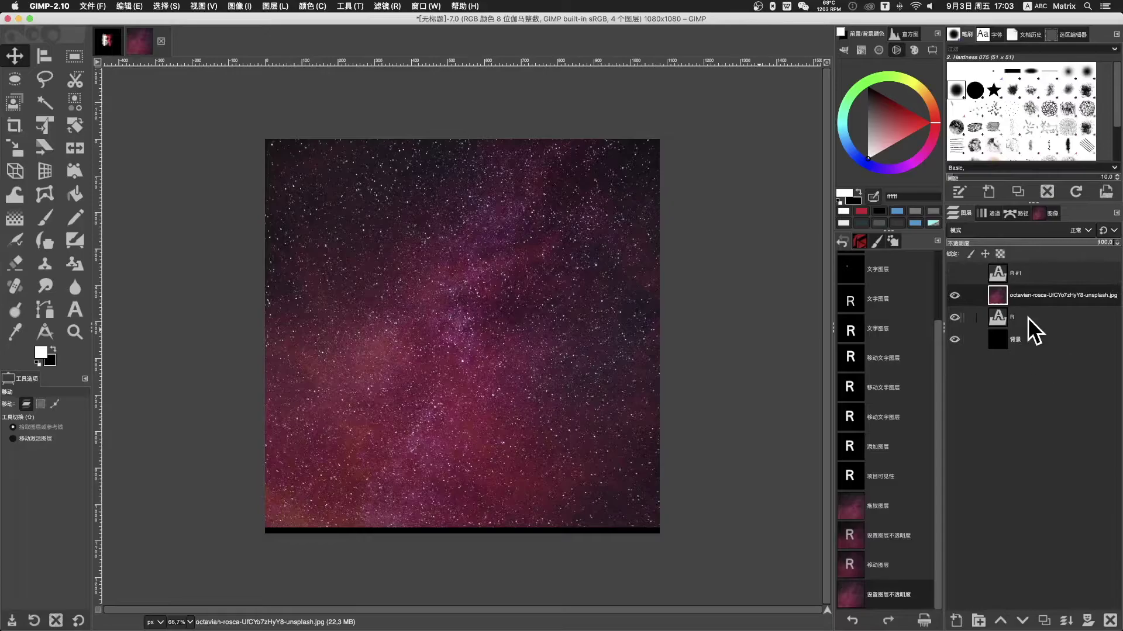
{"action": "left_click", "coordinate": [1026, 317]}
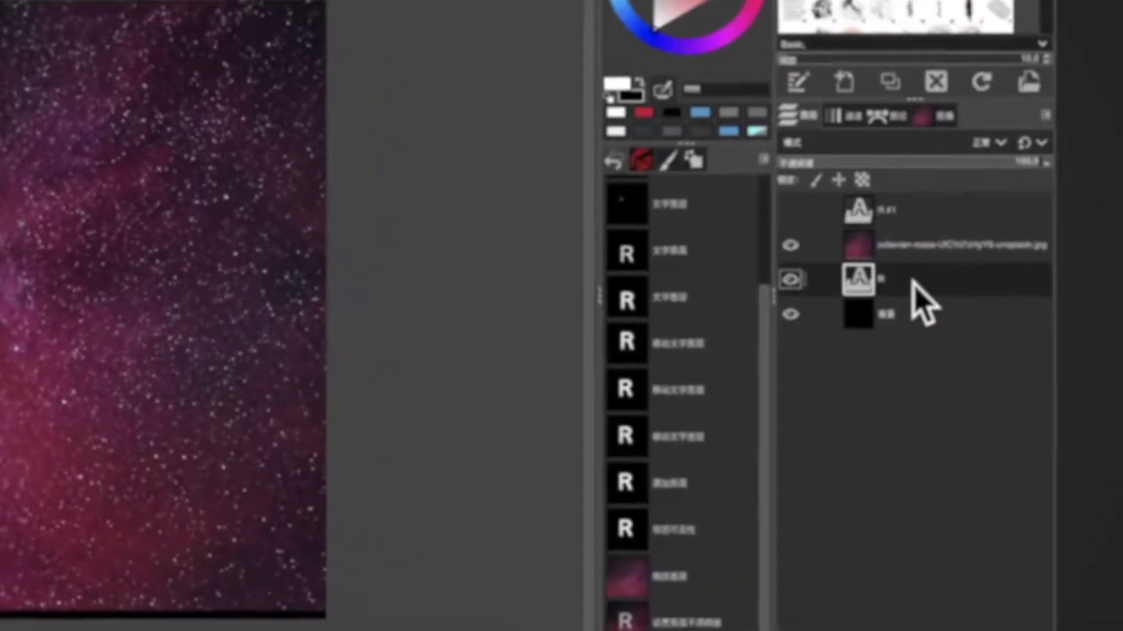
{"action": "right_click", "coordinate": [1032, 318]}
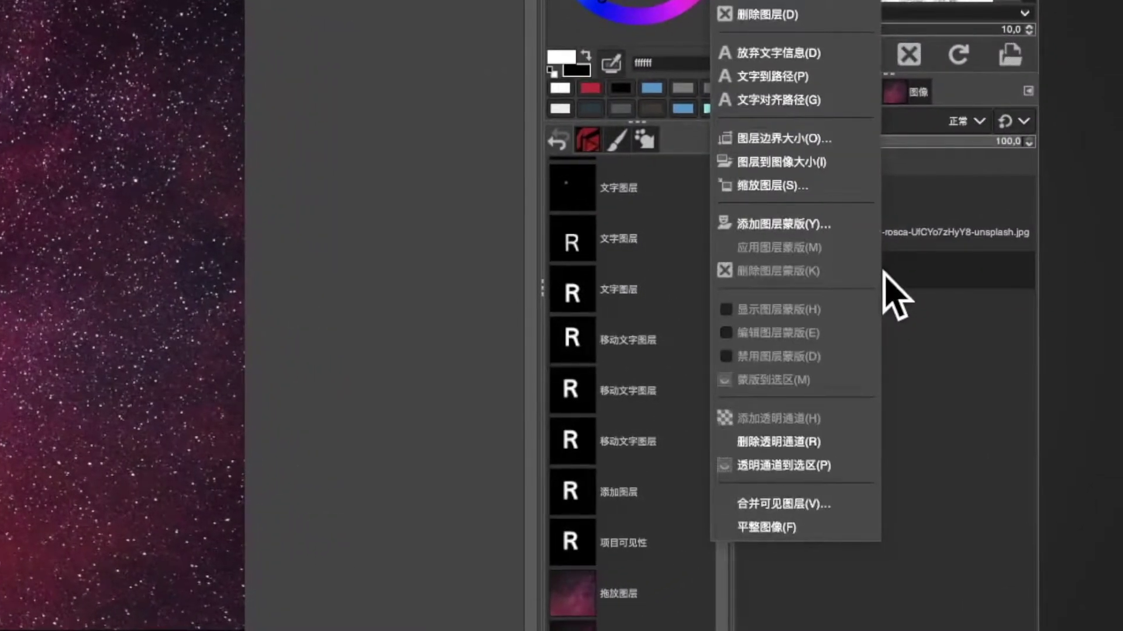
{"action": "left_click", "coordinate": [782, 466]}
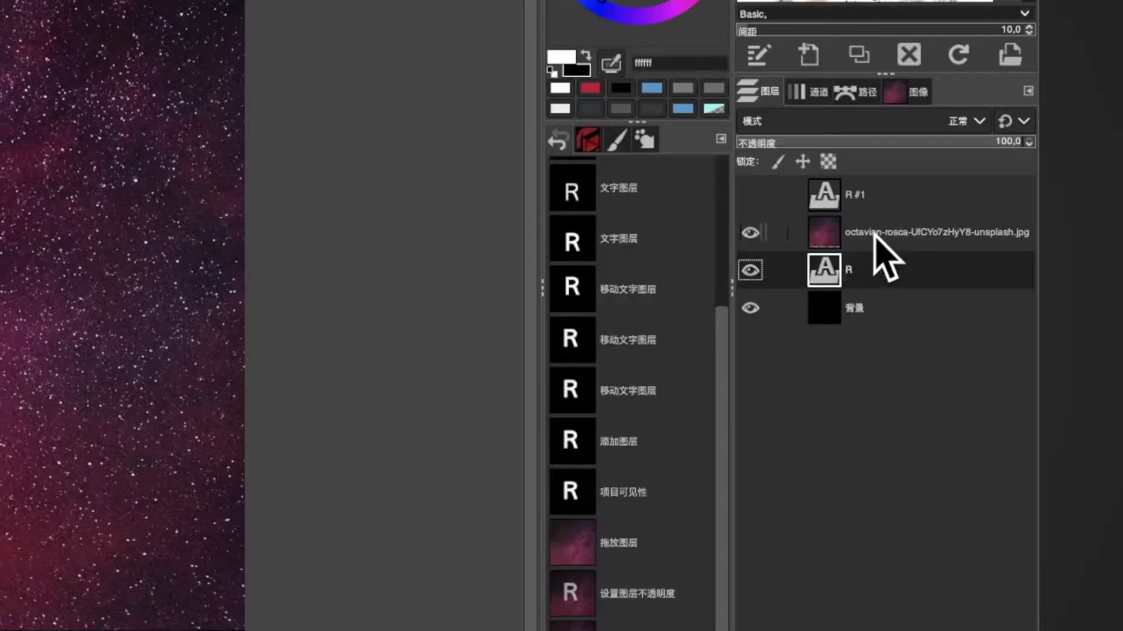
Rename the starry photo layer to 星空
{"action": "left_click", "coordinate": [871, 232]}
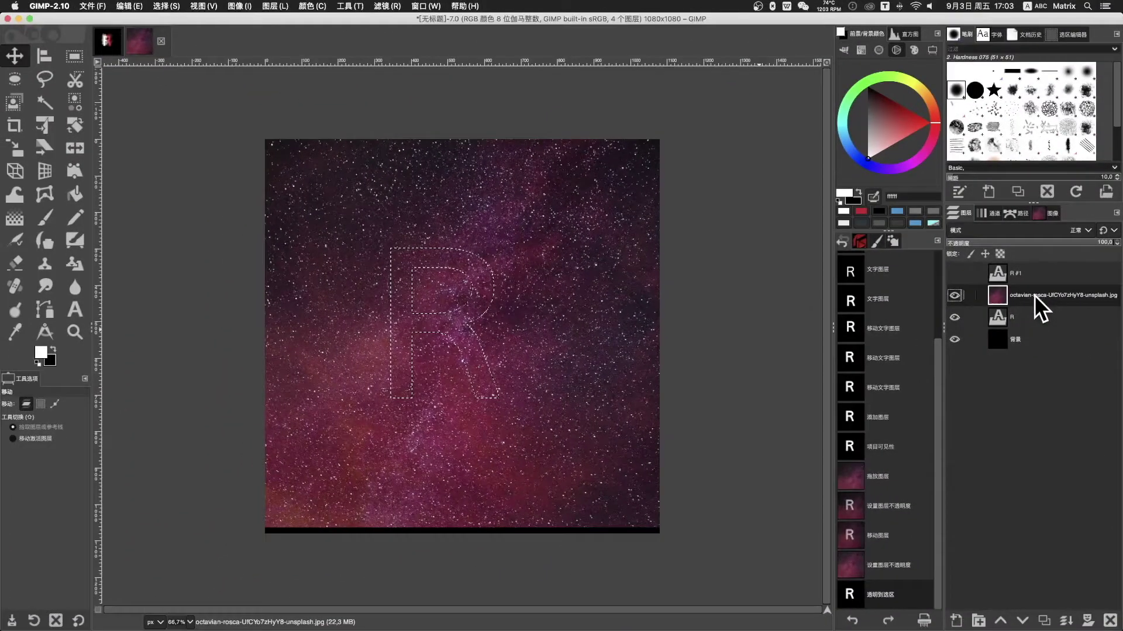
{"action": "double_click", "coordinate": [1033, 294]}
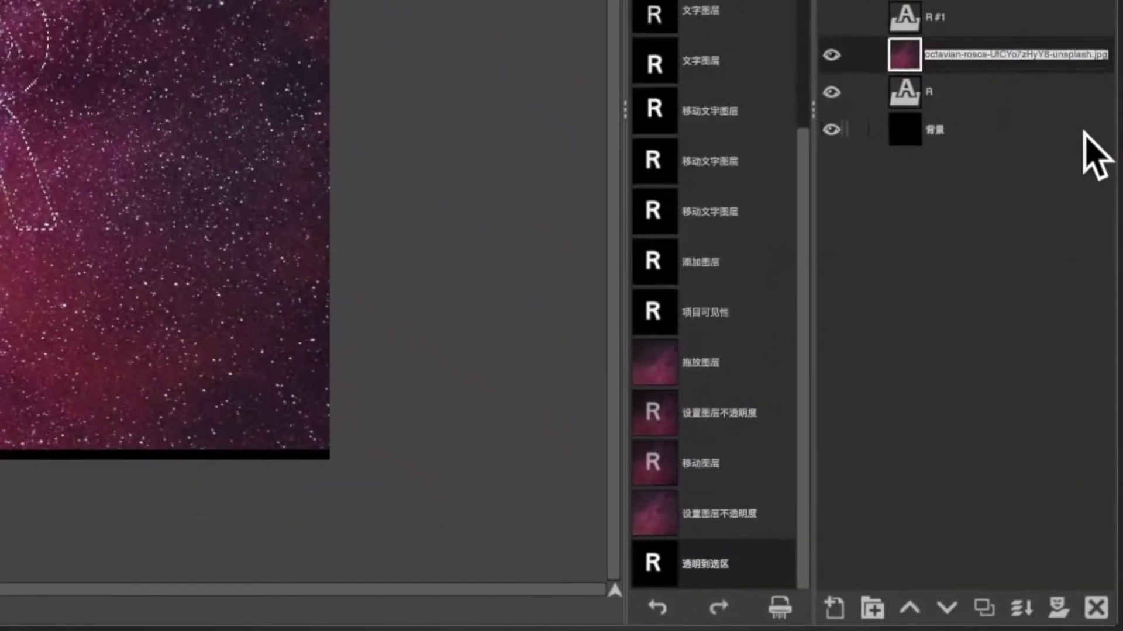
{"action": "type", "text": "星空"}
{"action": "key", "text": "Return"}
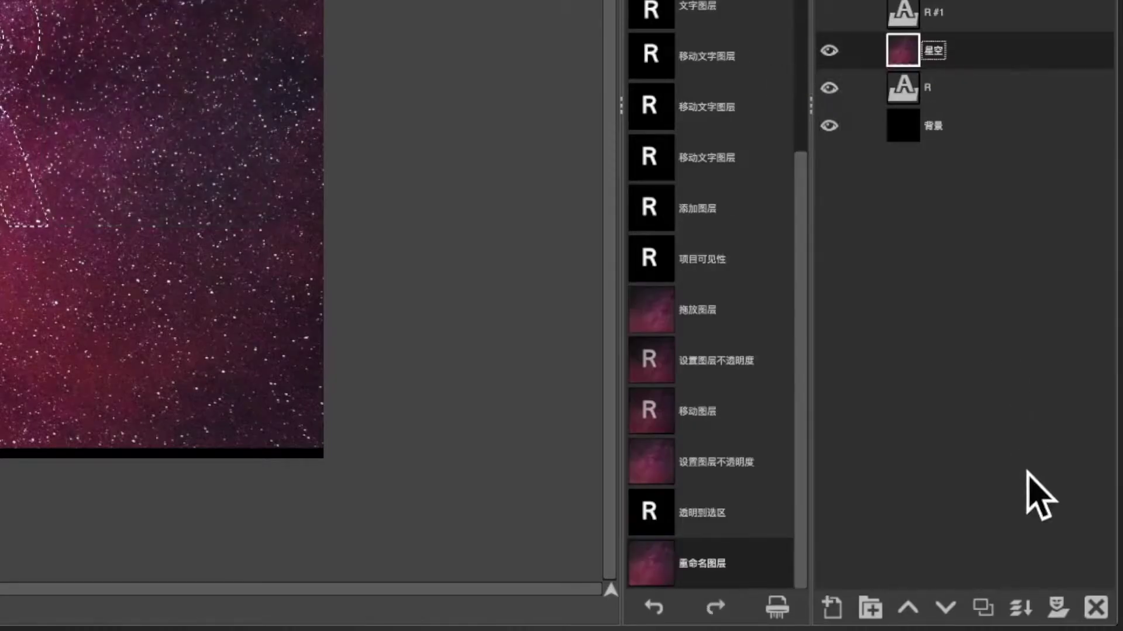
Add a layer mask to 星空 based on the R selection
{"action": "left_click", "coordinate": [1056, 608]}
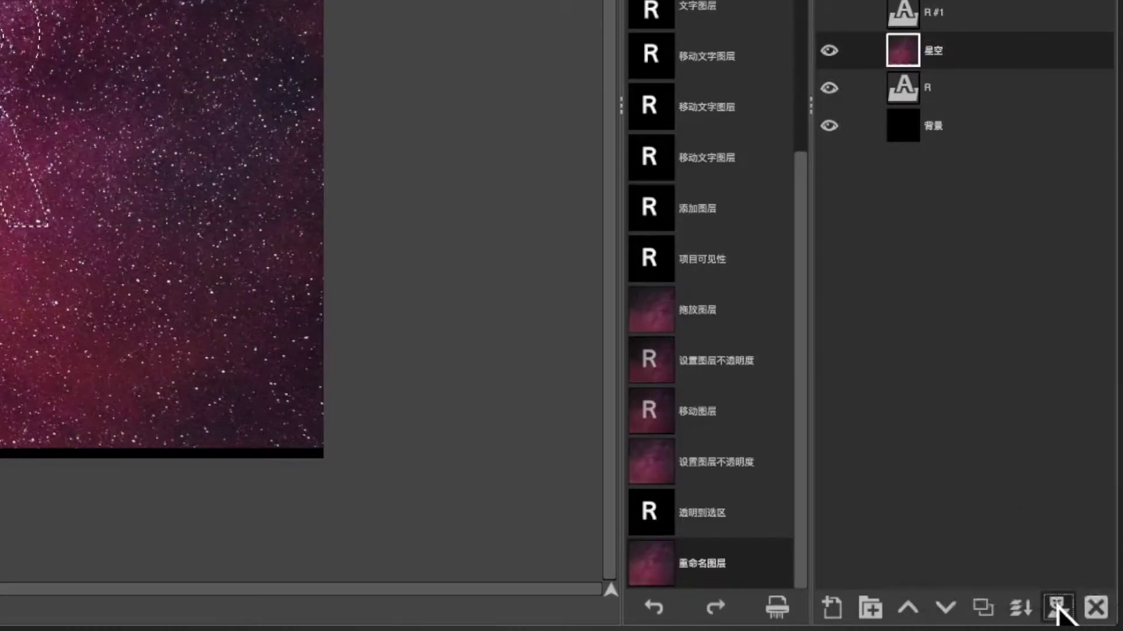
{"action": "left_click", "coordinate": [907, 469]}
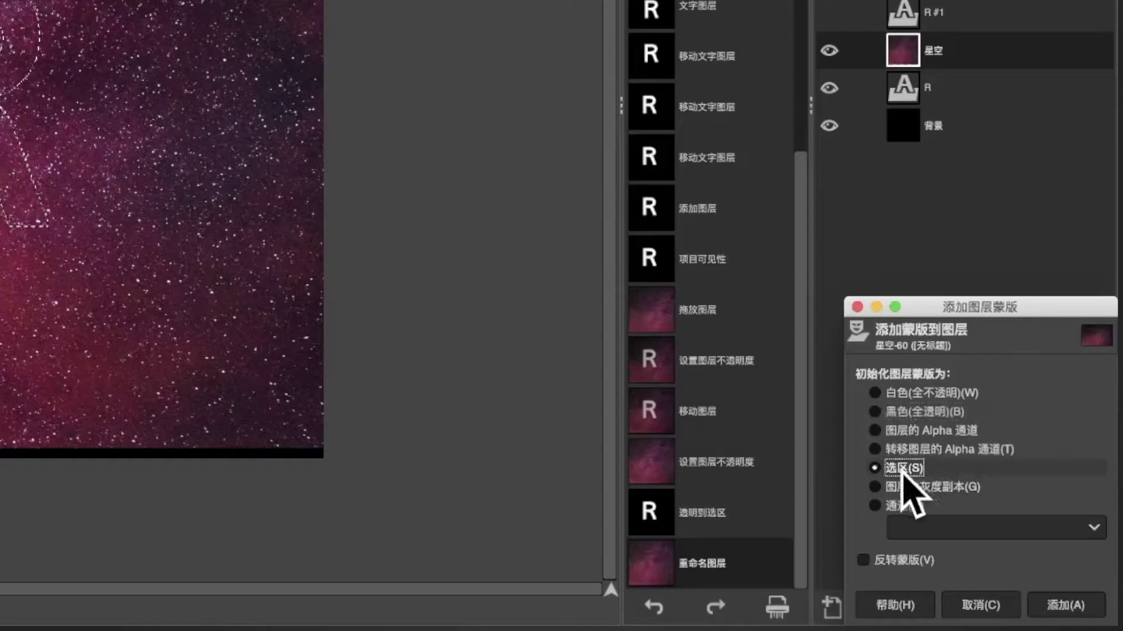
{"action": "left_click", "coordinate": [1063, 608]}
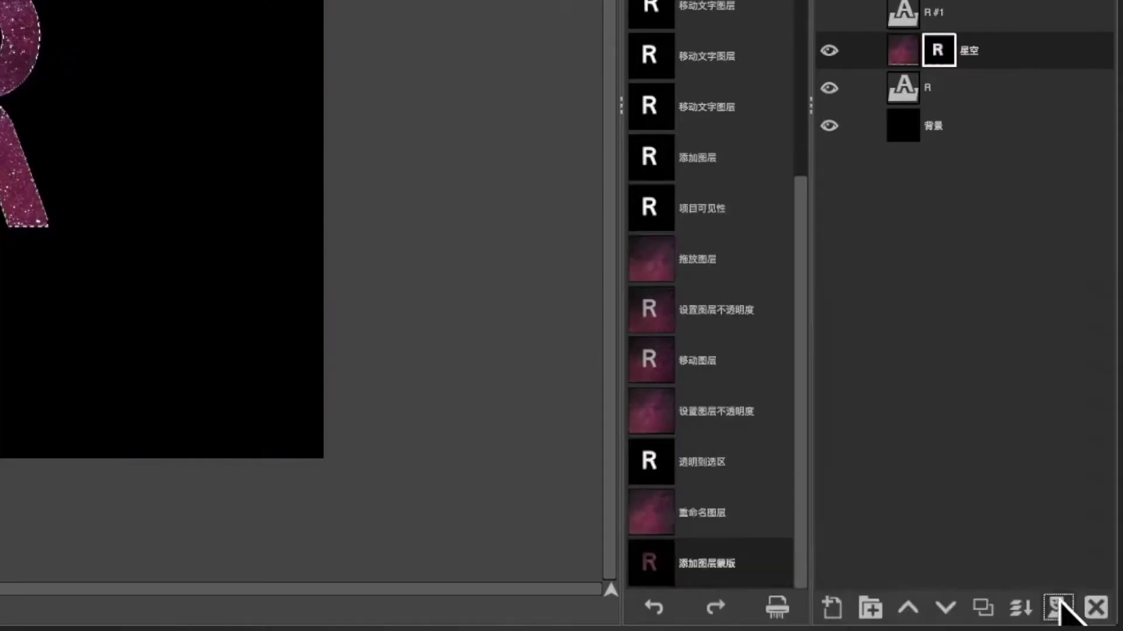
Duplicate 星空 with mask applied, hide the copy above R #1, and show R #1
{"action": "left_click", "coordinate": [983, 611]}
{"action": "right_click", "coordinate": [1017, 296]}
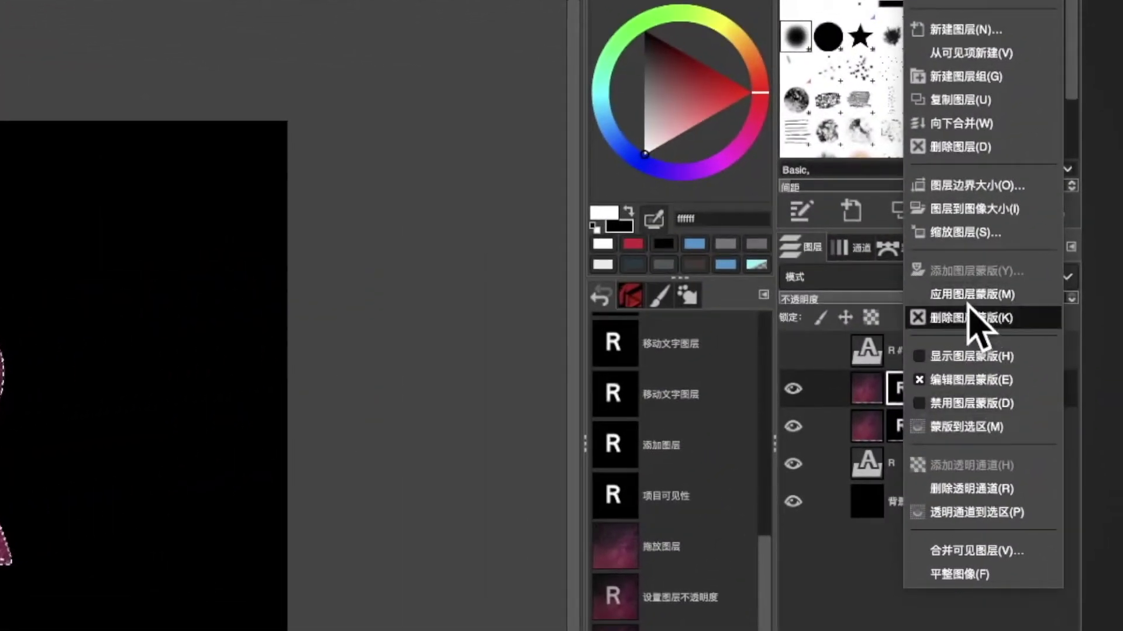
{"action": "left_click", "coordinate": [963, 301]}
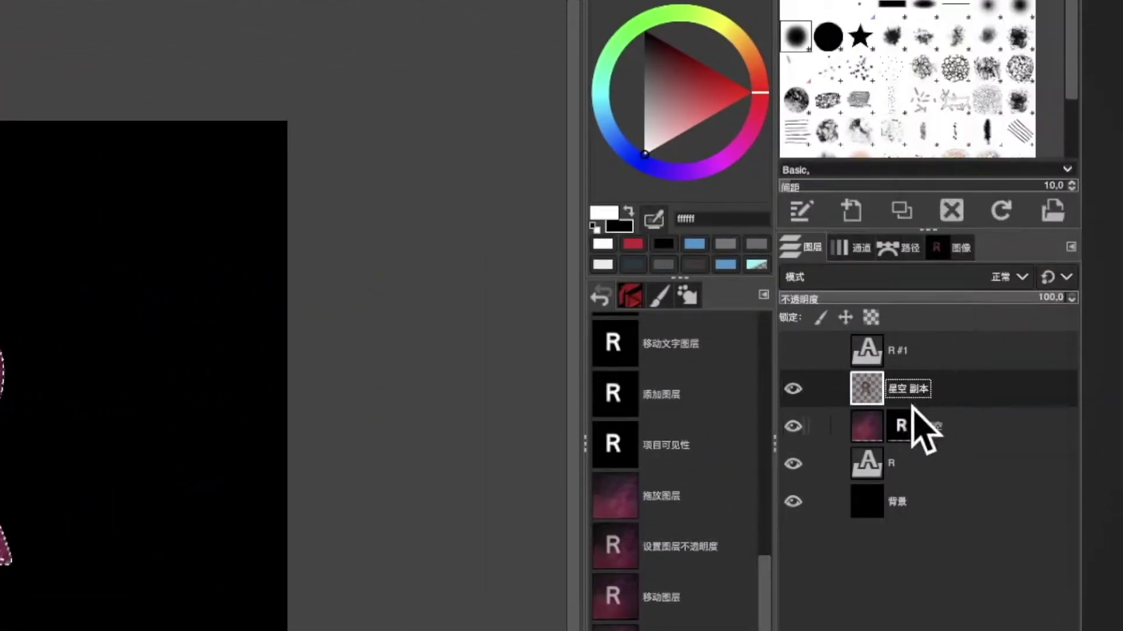
{"action": "left_click", "coordinate": [793, 388]}
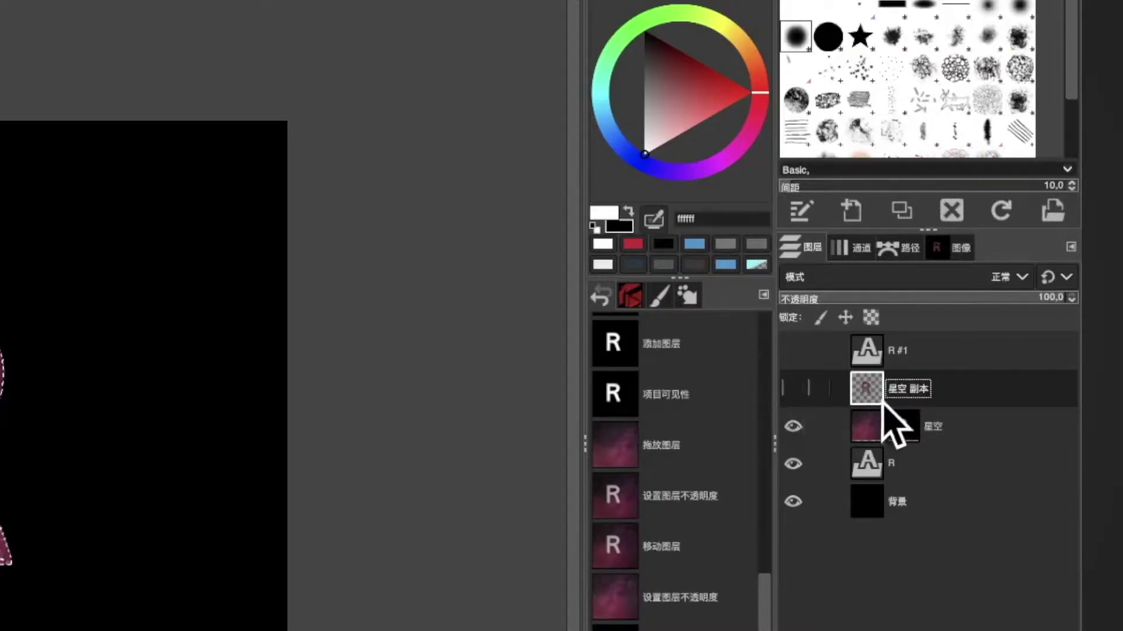
{"action": "mouse_move", "coordinate": [862, 399]}
{"action": "left_mouse_down"}
{"action": "mouse_move", "coordinate": [869, 341]}
{"action": "mouse_move", "coordinate": [880, 348]}
{"action": "left_mouse_up"}
{"action": "left_click", "coordinate": [905, 382]}
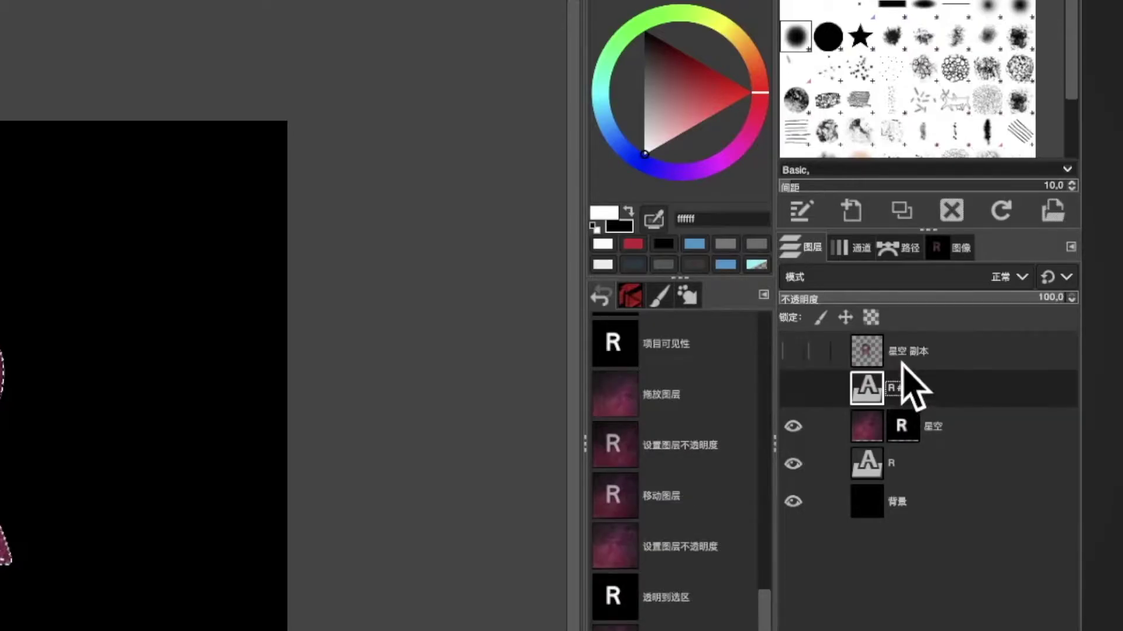
{"action": "left_click", "coordinate": [794, 388]}
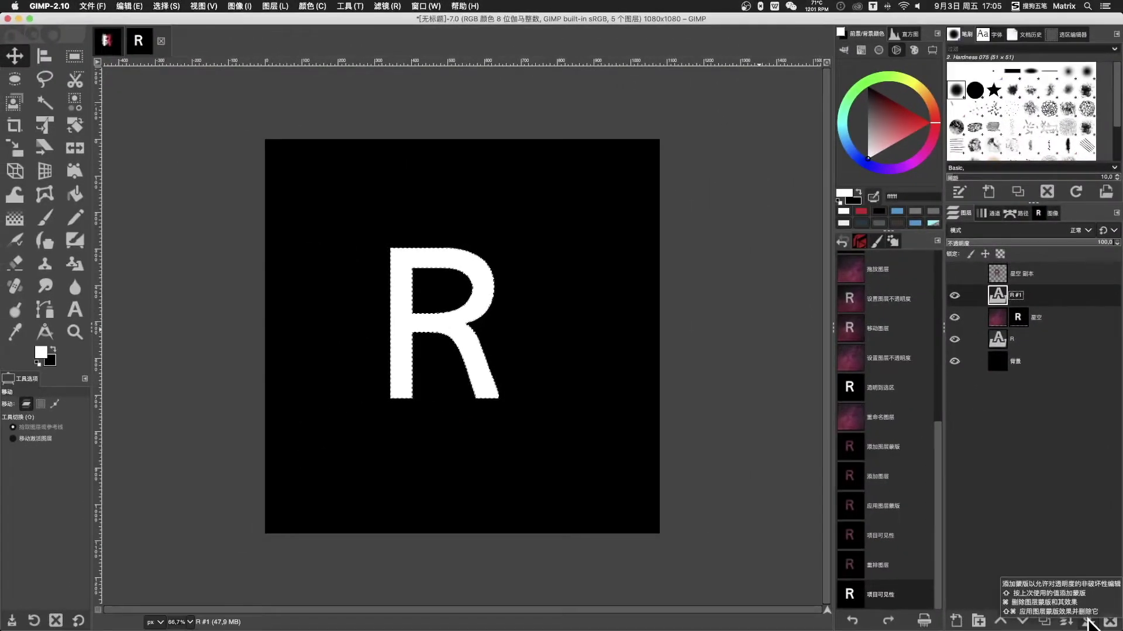
Add a mask to R #1 and fill a left-half rectangle selection with white
{"action": "left_click", "coordinate": [1089, 625]}
{"action": "left_click", "coordinate": [1047, 538]}
{"action": "left_click", "coordinate": [1091, 621]}
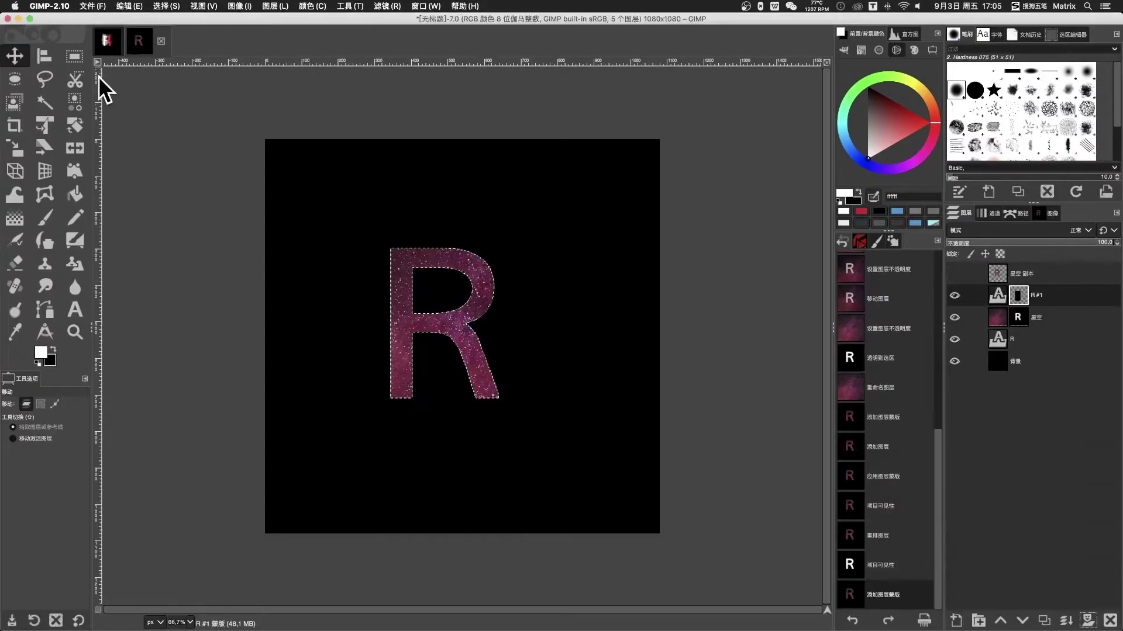
{"action": "left_click", "coordinate": [73, 58]}
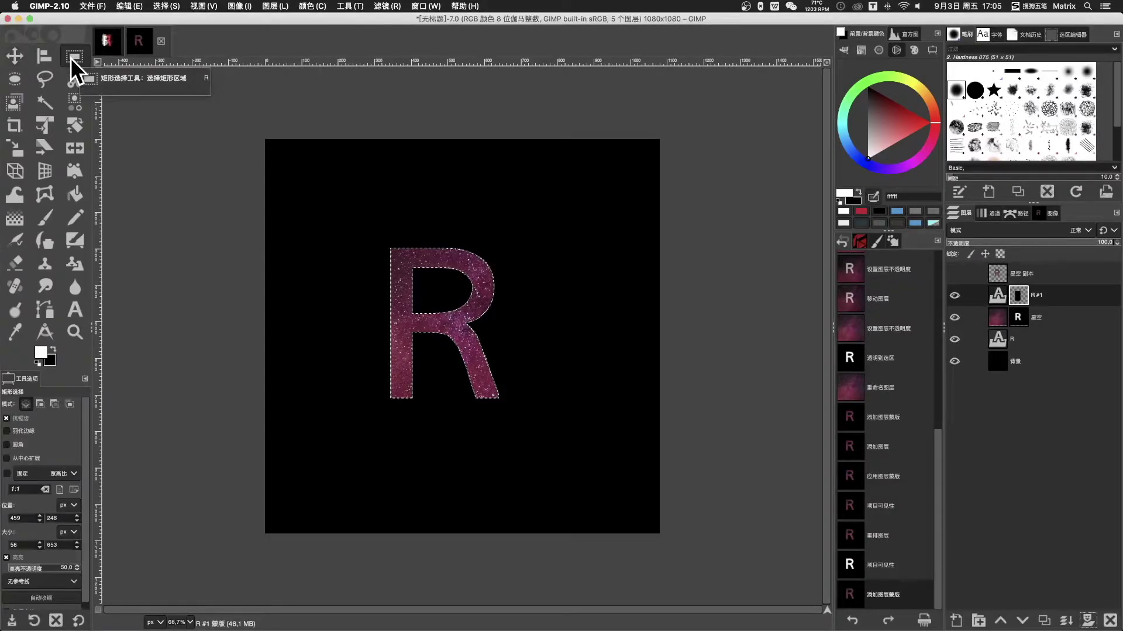
{"action": "left_click_drag", "start_coordinate": [372, 223], "coordinate": [448, 451]}
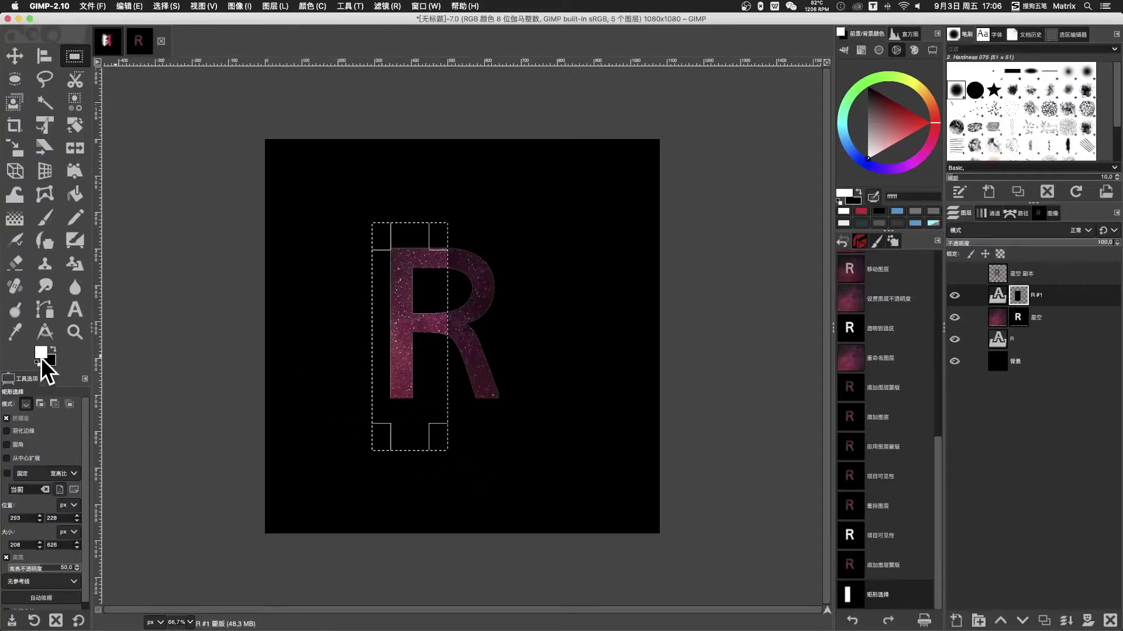
{"action": "left_click_drag", "start_coordinate": [43, 365], "coordinate": [410, 360]}
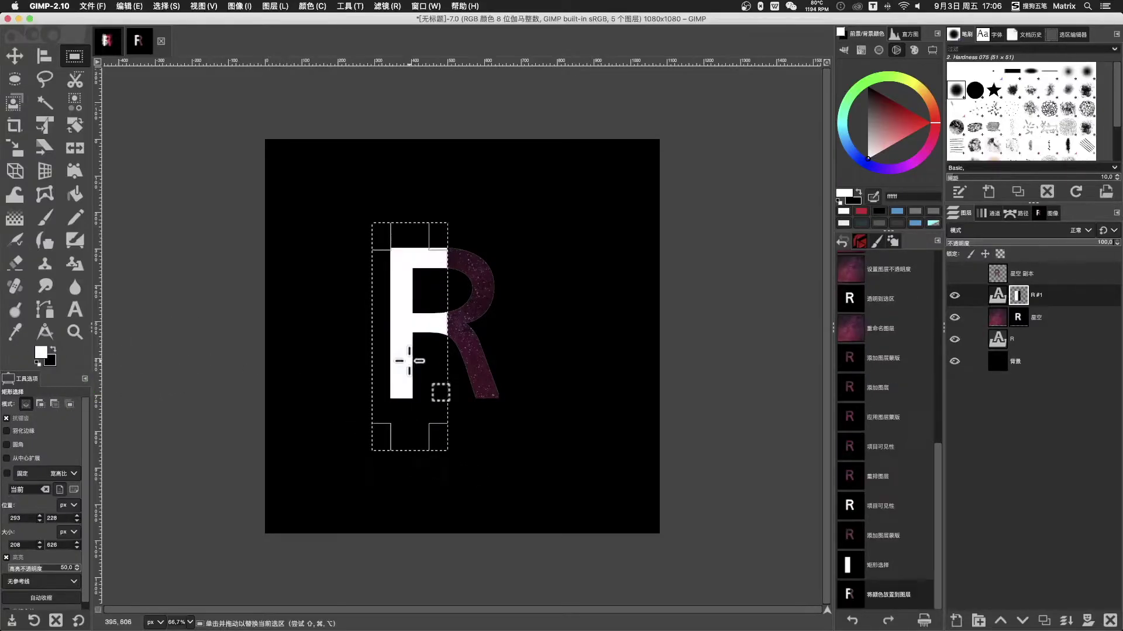
Show 星空 副本, delete its left-half texture, and clear the selection
{"action": "left_click", "coordinate": [1032, 273]}
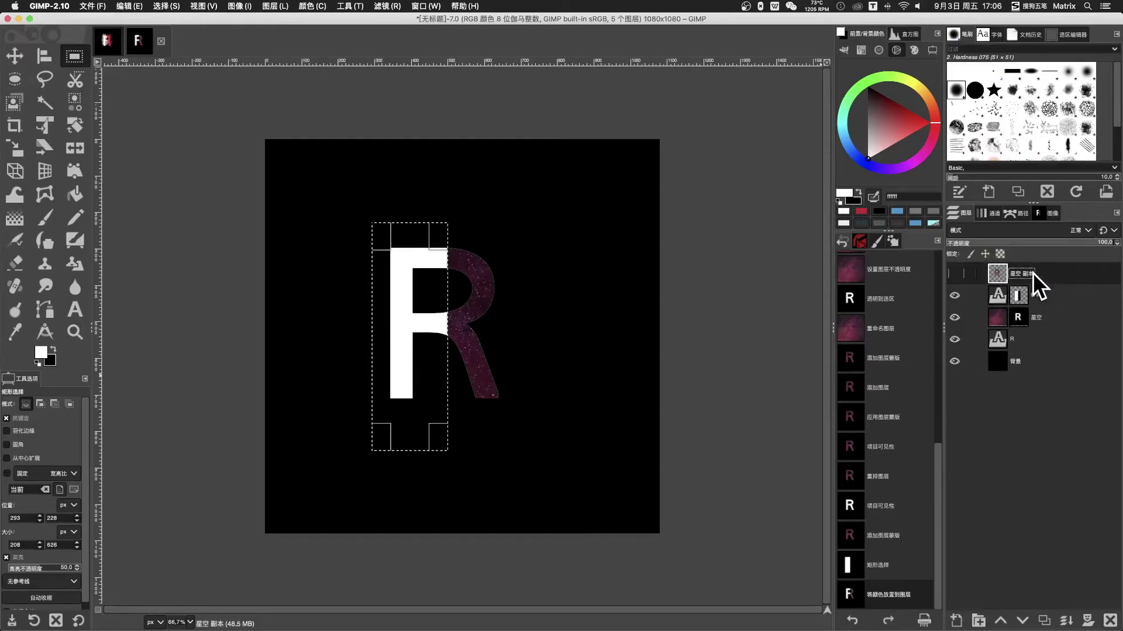
{"action": "left_click", "coordinate": [956, 274]}
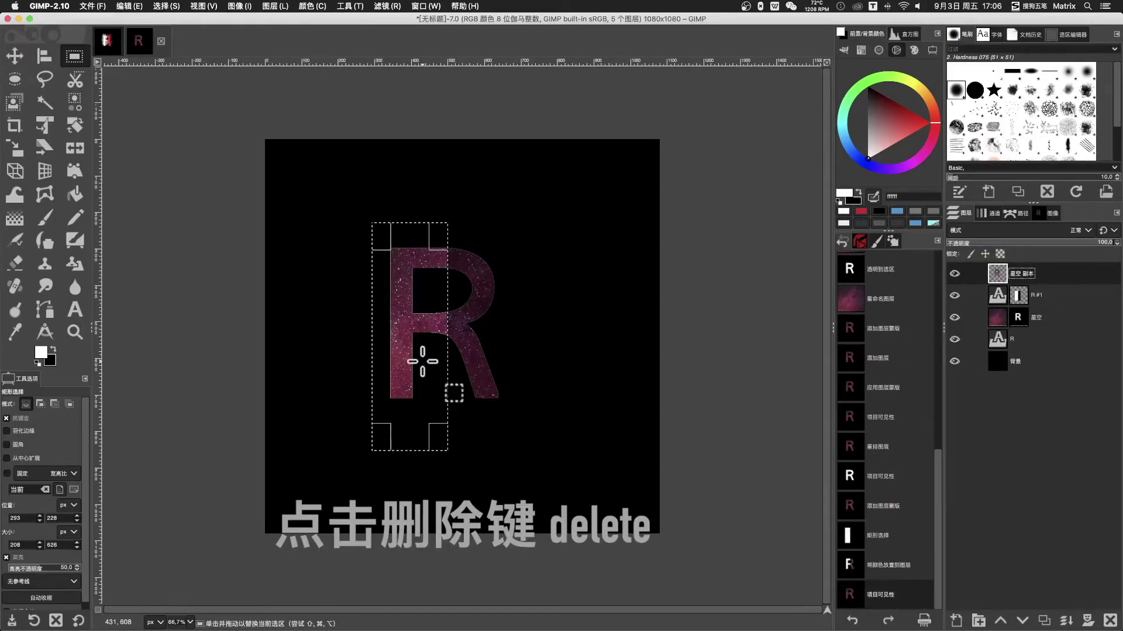
{"action": "key", "text": "Delete"}
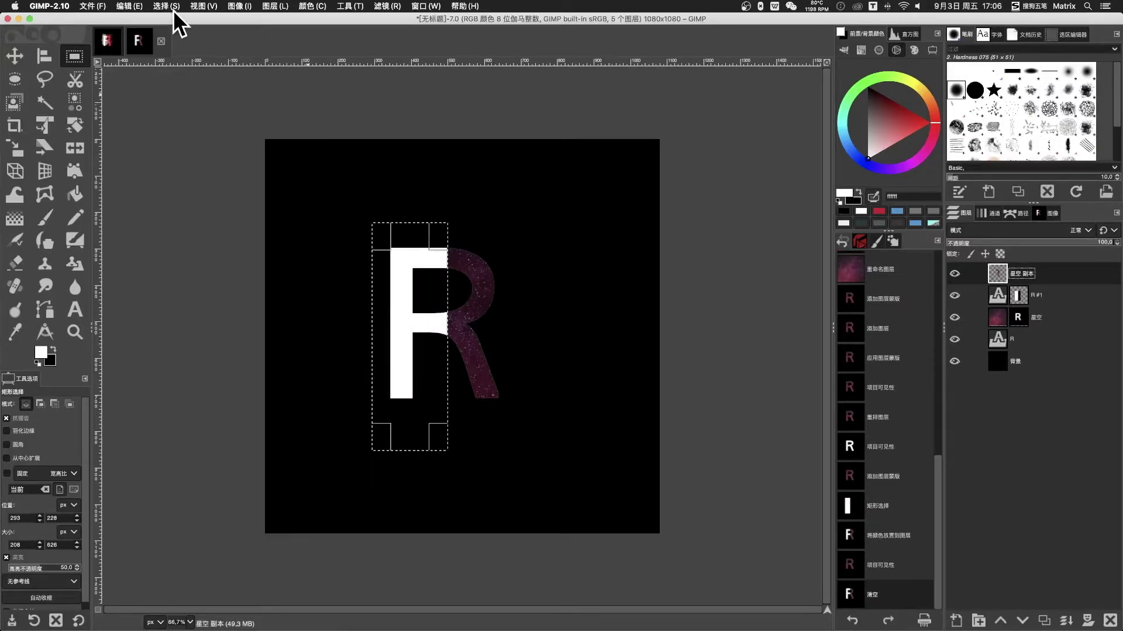
{"action": "left_click", "coordinate": [167, 6]}
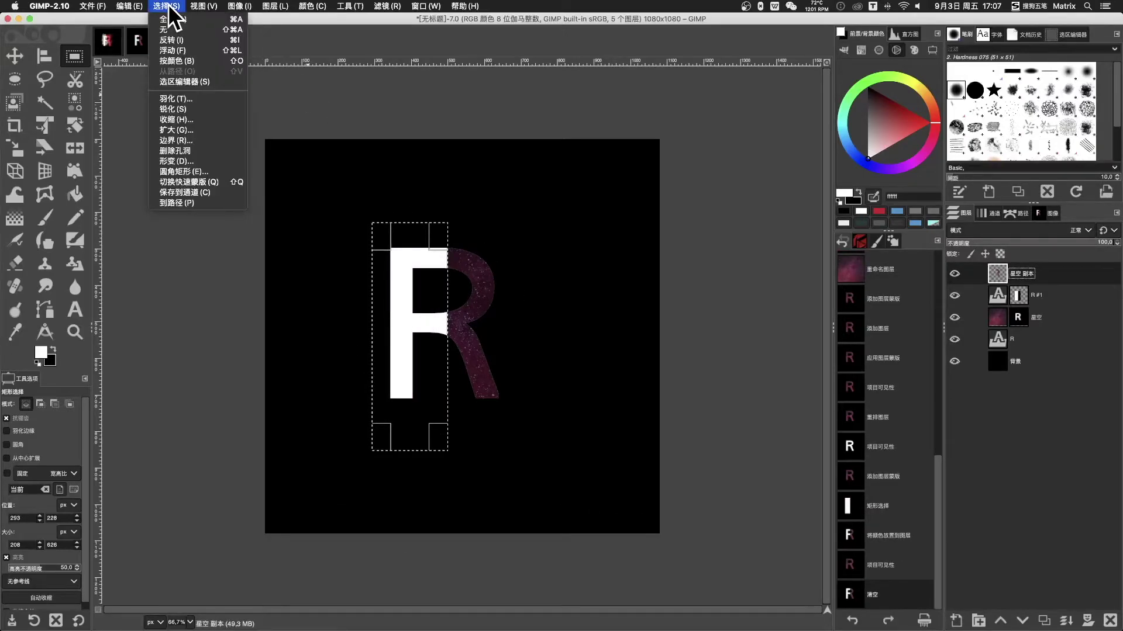
{"action": "left_click", "coordinate": [175, 30]}
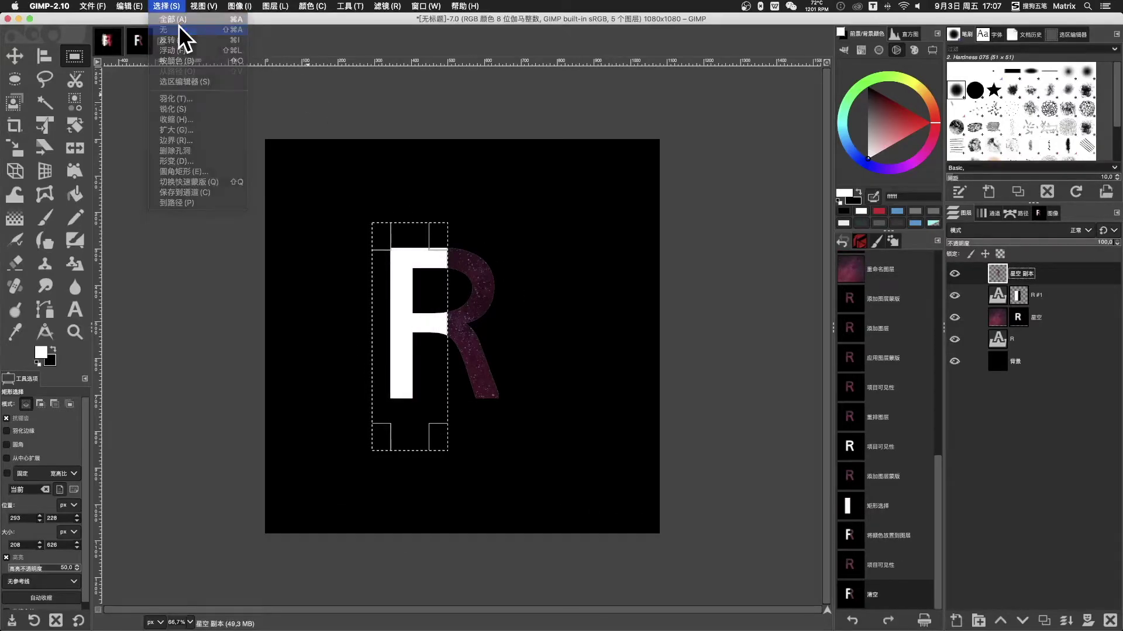
Scale the R #1 layer down to 296 × 578 around its centre
{"action": "left_click", "coordinate": [1000, 299]}
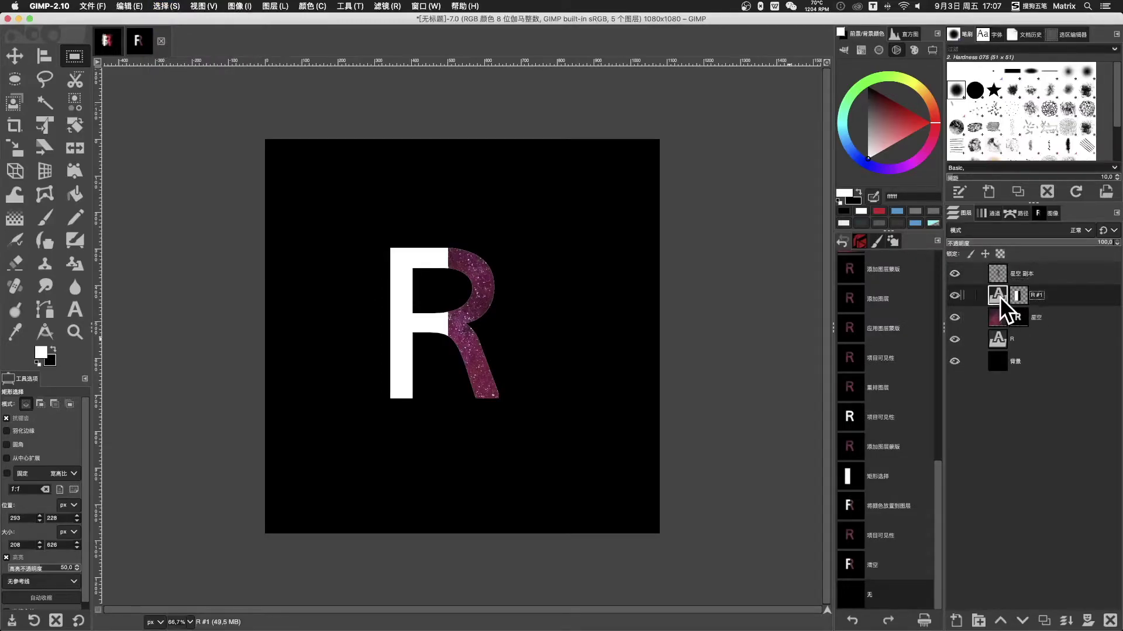
{"action": "left_click", "coordinate": [14, 149]}
{"action": "left_click", "coordinate": [393, 254]}
{"action": "left_click_drag", "start_coordinate": [394, 256], "coordinate": [399, 261]}
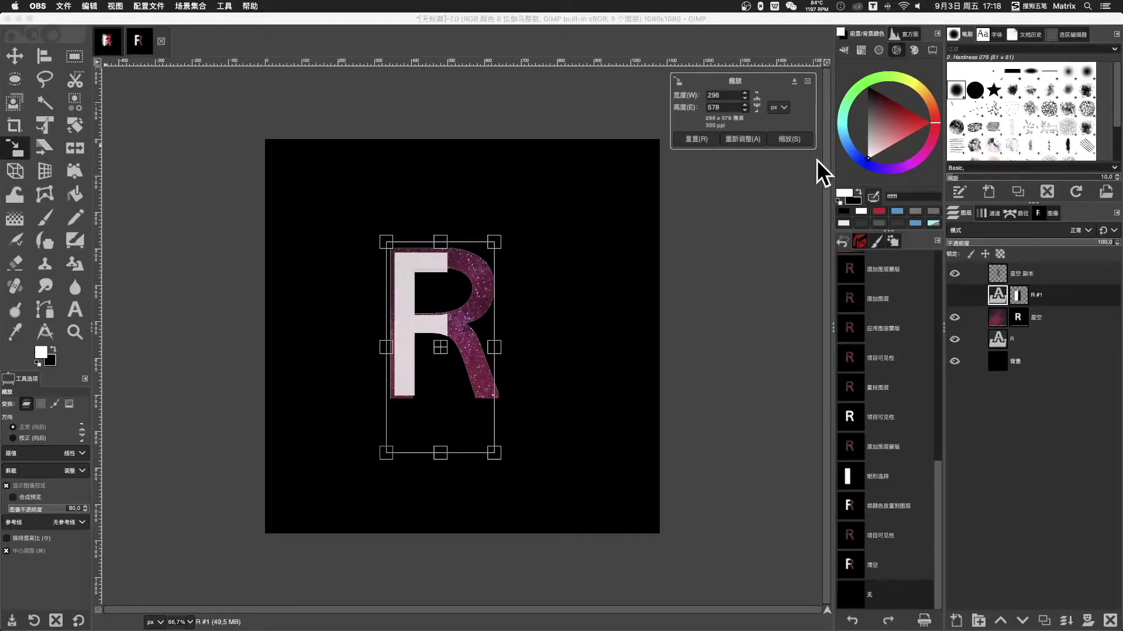
{"action": "left_click", "coordinate": [794, 140]}
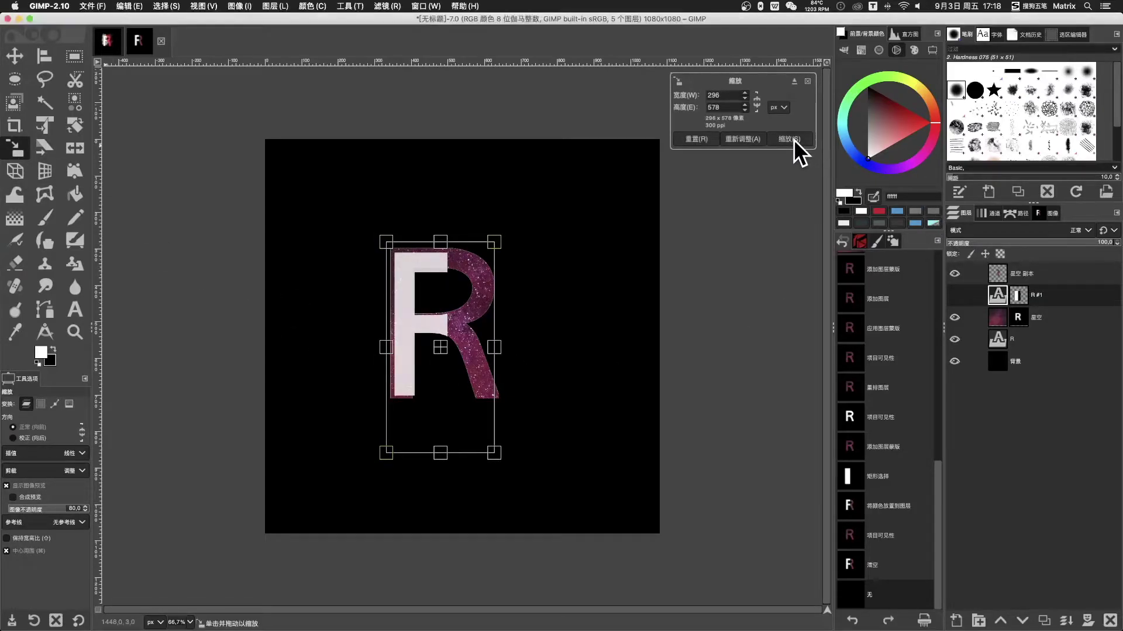
{"action": "left_click", "coordinate": [1006, 276]}
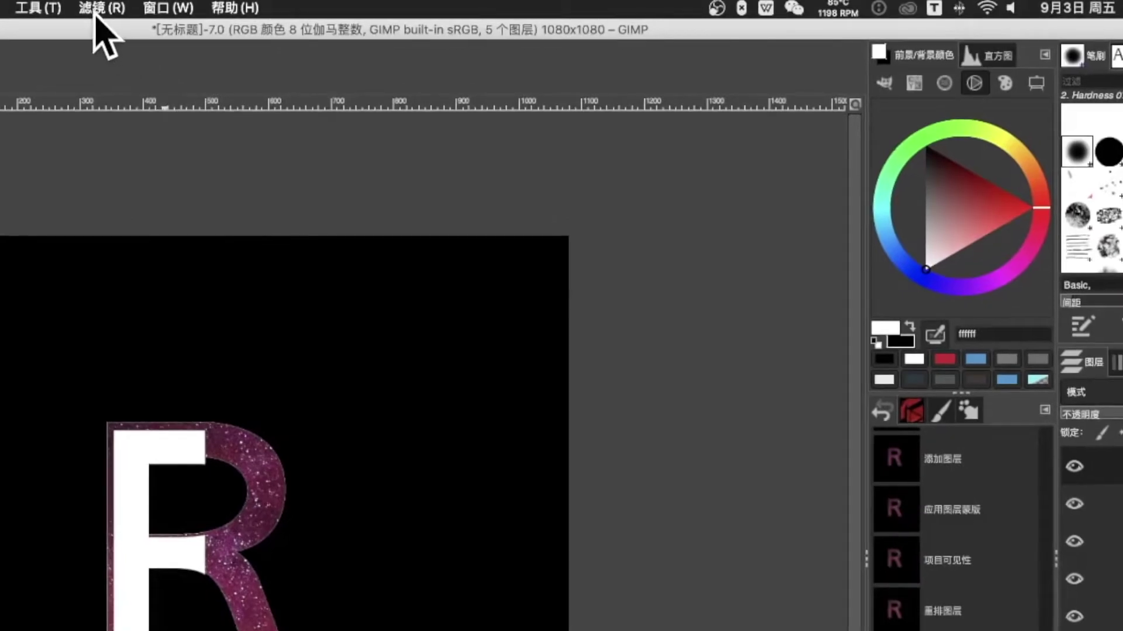
Hide 背景 and apply a red Drop Shadow with X offset −25.7 to the starry R
{"action": "left_click", "coordinate": [99, 8]}
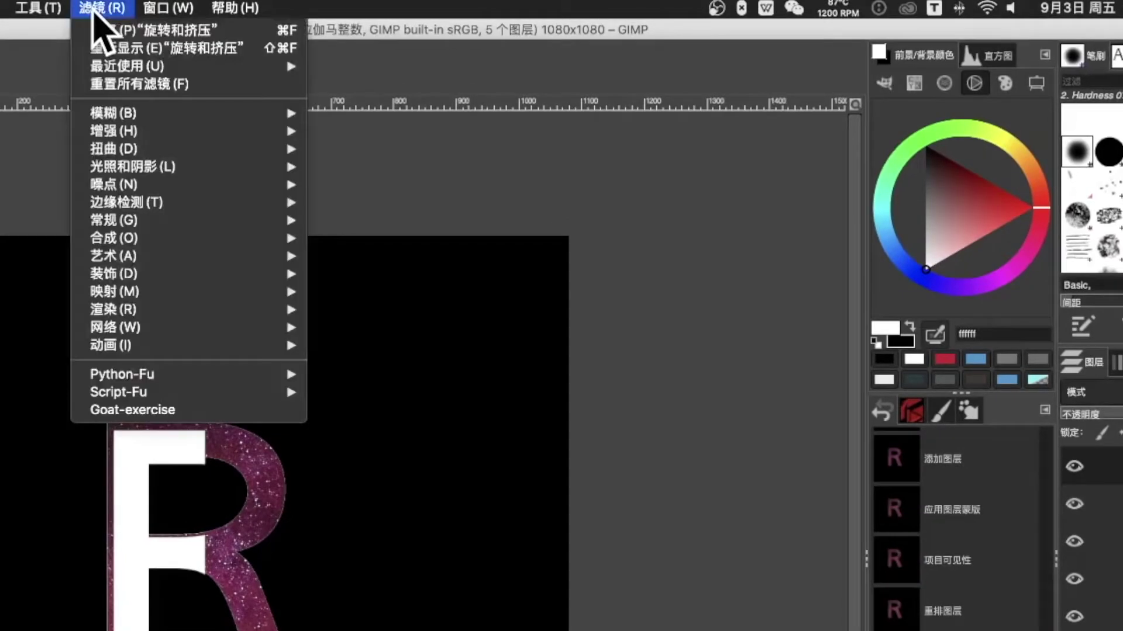
{"action": "mouse_move", "coordinate": [131, 167]}
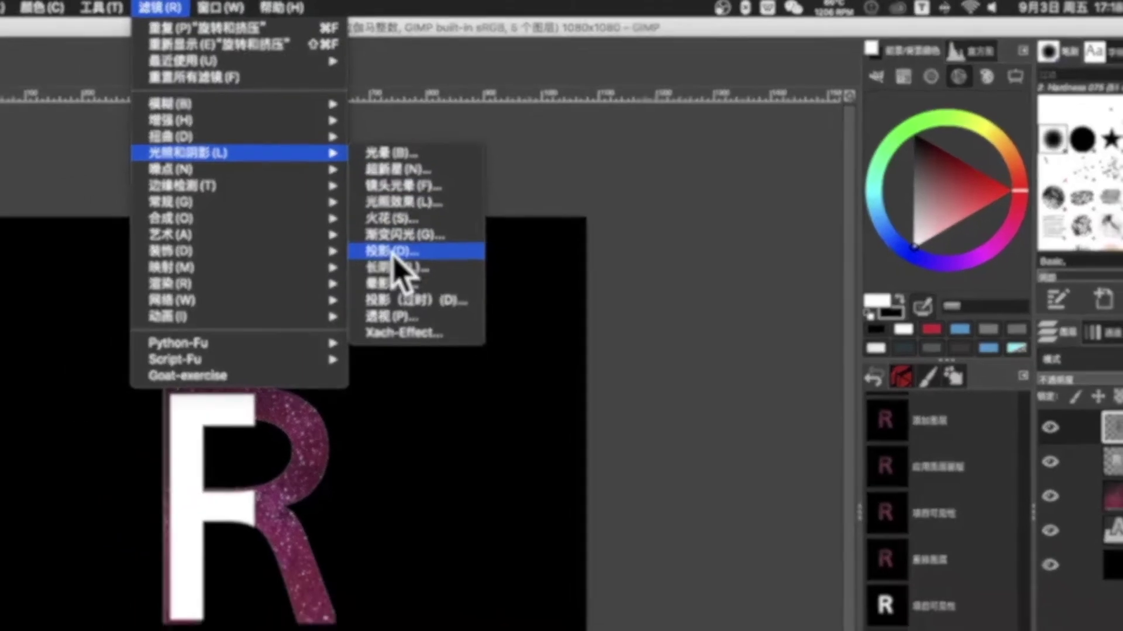
{"action": "left_click", "coordinate": [354, 275]}
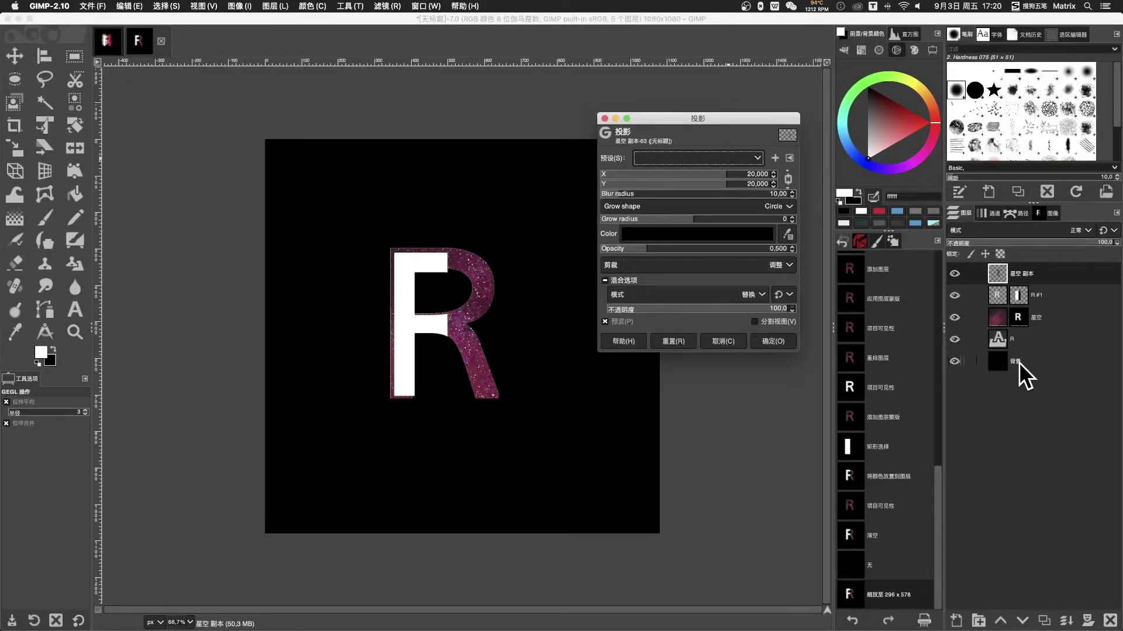
{"action": "left_click", "coordinate": [1018, 362]}
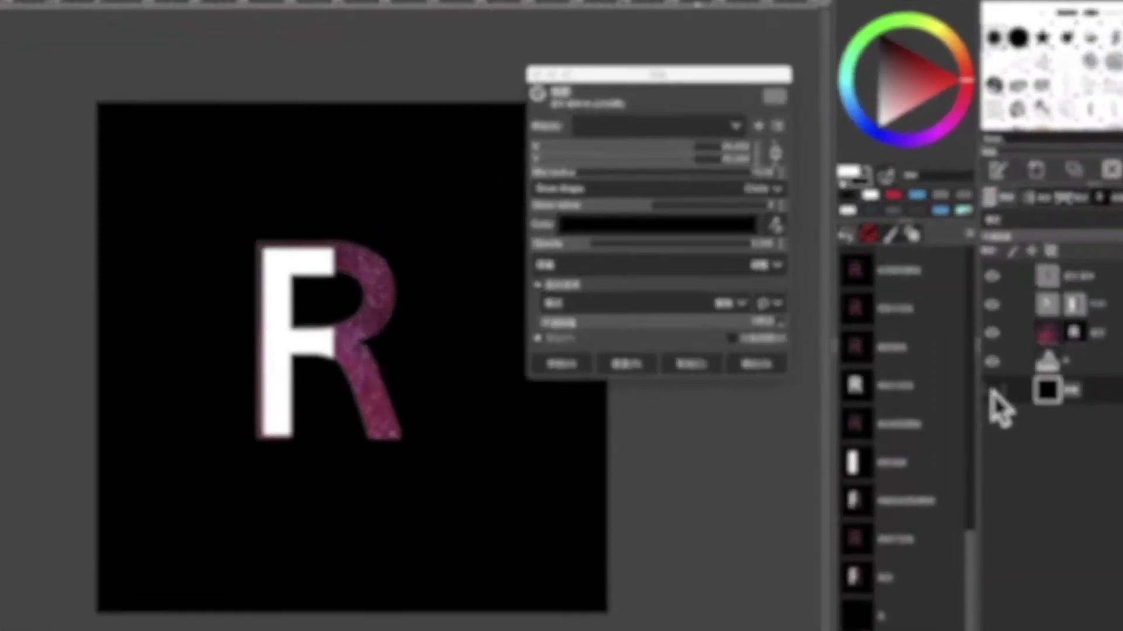
{"action": "left_click", "coordinate": [955, 361]}
{"action": "left_click", "coordinate": [758, 117]}
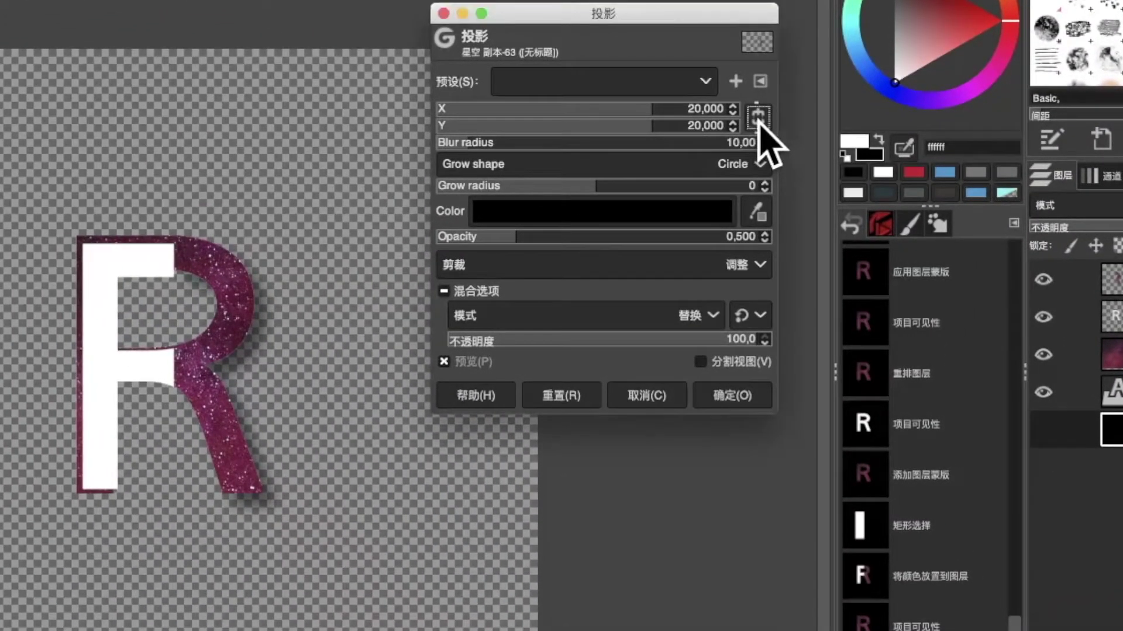
{"action": "mouse_move", "coordinate": [671, 122]}
{"action": "left_mouse_down"}
{"action": "mouse_move", "coordinate": [486, 117]}
{"action": "mouse_move", "coordinate": [614, 110]}
{"action": "mouse_move", "coordinate": [609, 125]}
{"action": "left_mouse_up"}
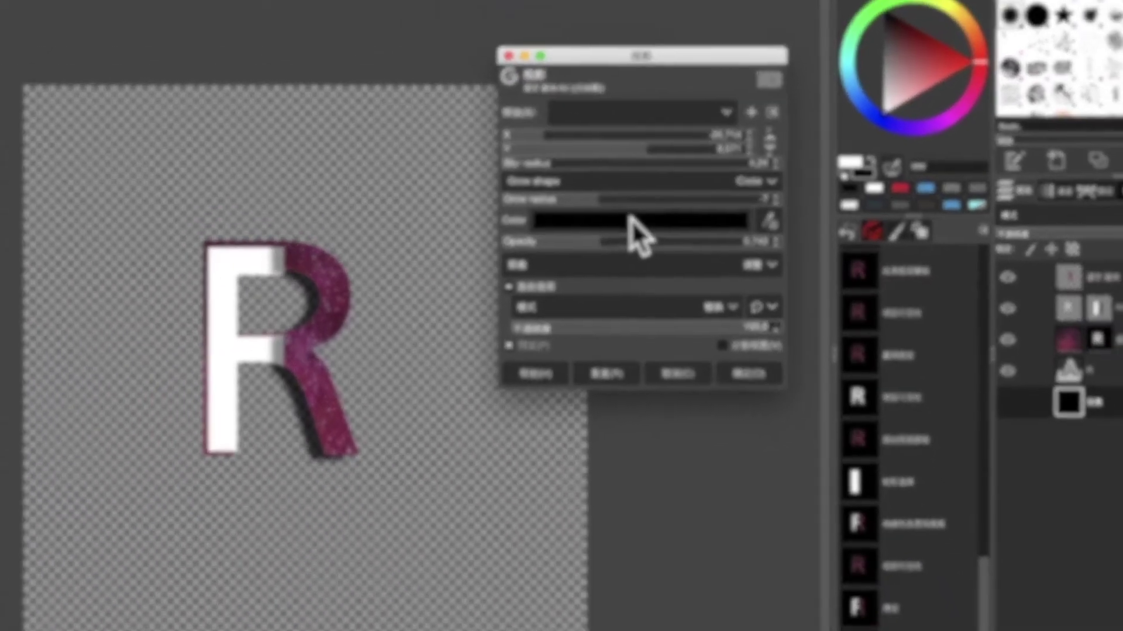
{"action": "left_click", "coordinate": [632, 219]}
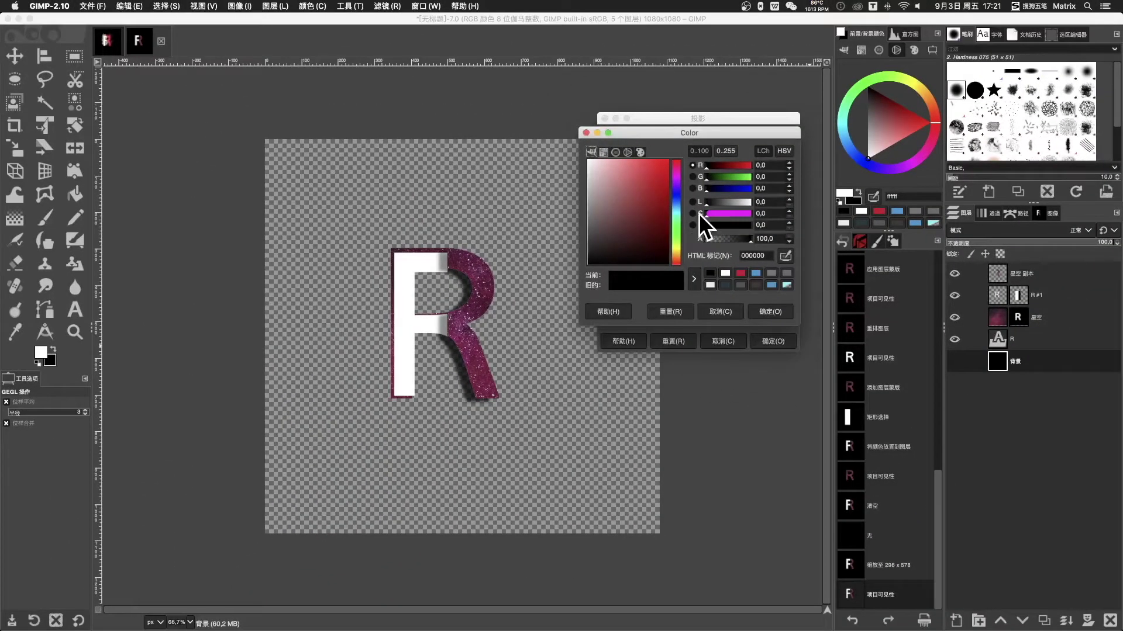
{"action": "left_click", "coordinate": [770, 312]}
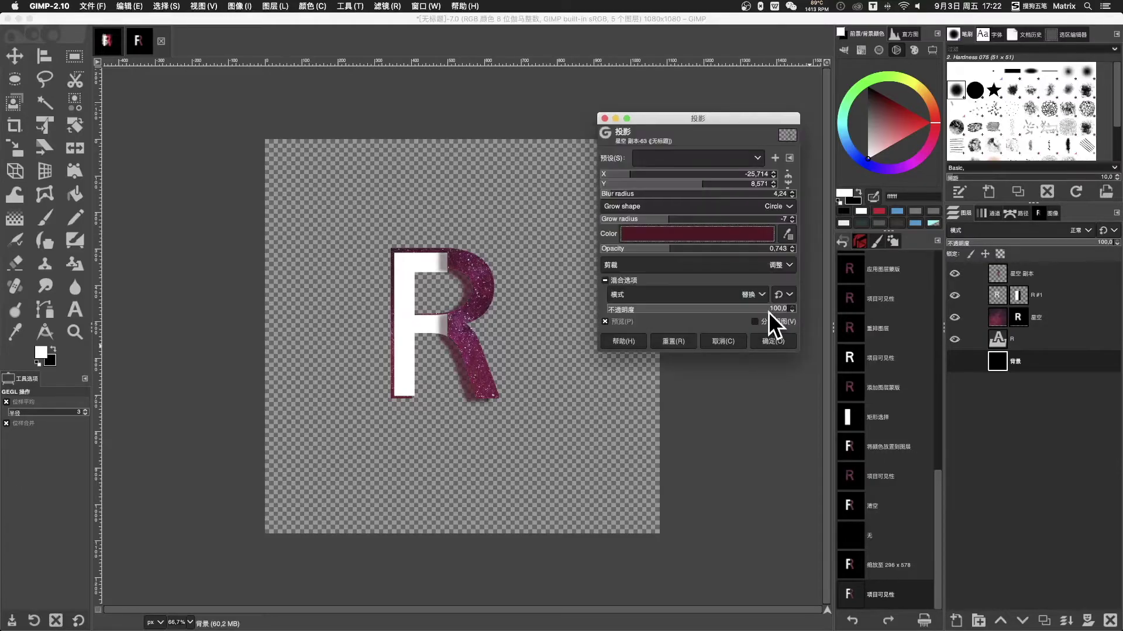
{"action": "key", "text": "Return"}
{"action": "left_click", "coordinate": [997, 295]}
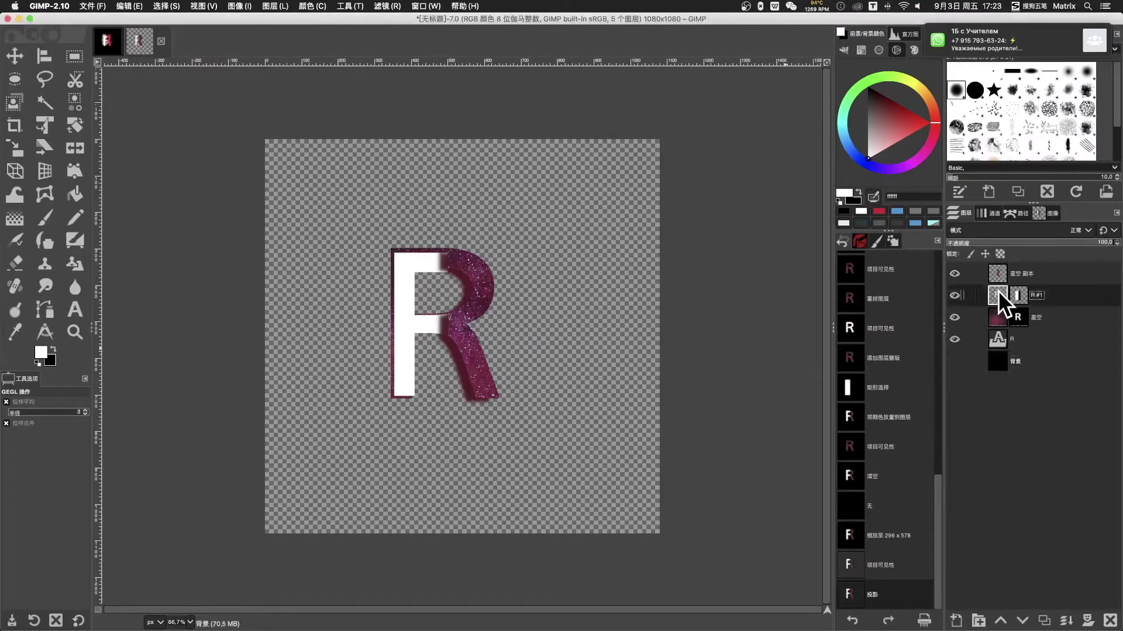
Nudge the white R slightly right and delete the starfield copy's layer mask
{"action": "left_click", "coordinate": [14, 56]}
{"action": "left_click_drag", "start_coordinate": [388, 334], "coordinate": [390, 334]}
{"action": "left_click", "coordinate": [1038, 322]}
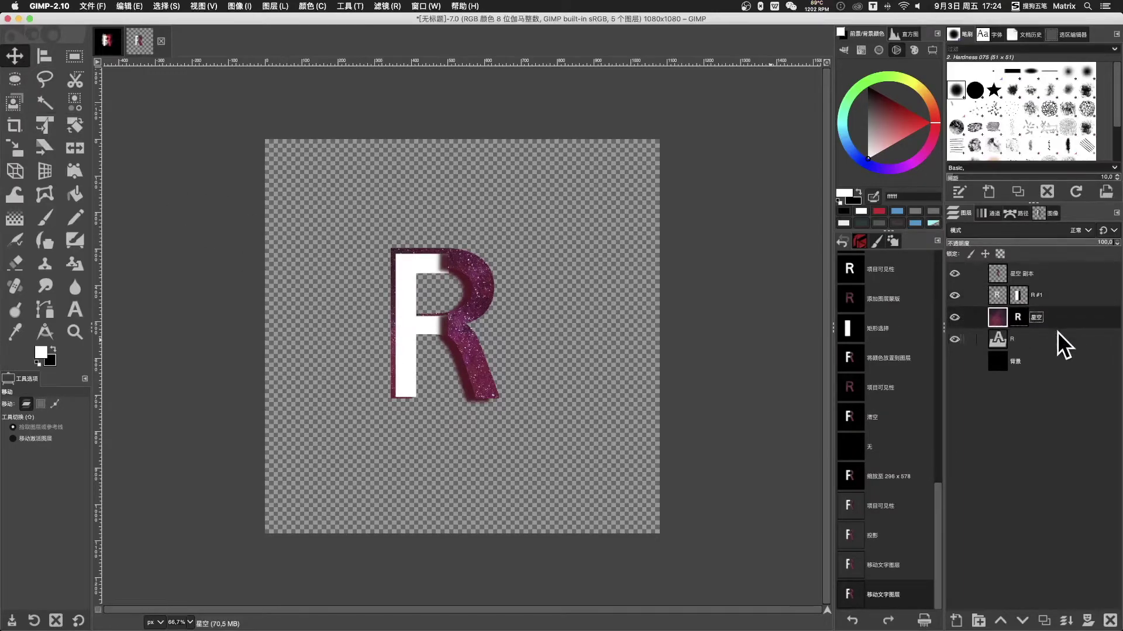
{"action": "left_click", "coordinate": [1044, 625]}
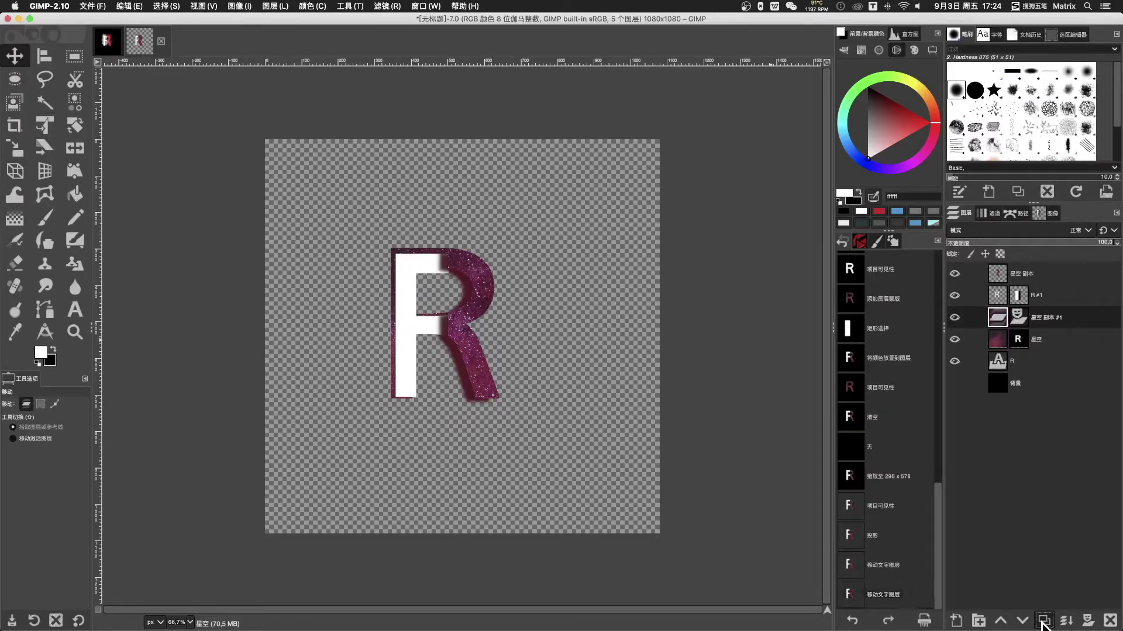
{"action": "right_click", "coordinate": [1036, 319]}
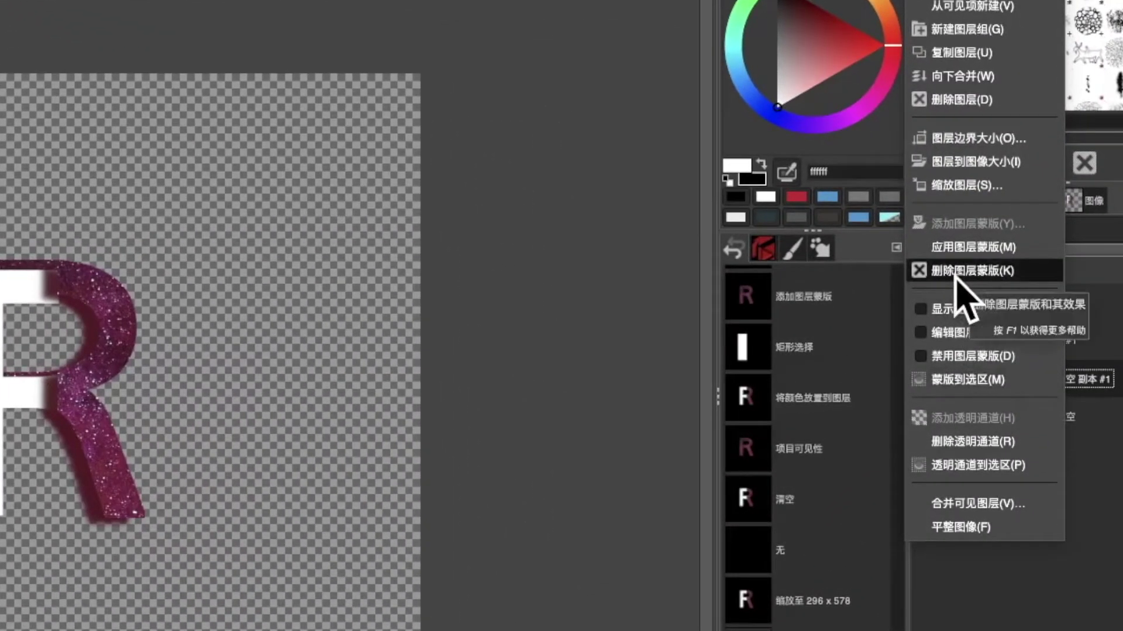
{"action": "left_click", "coordinate": [955, 272]}
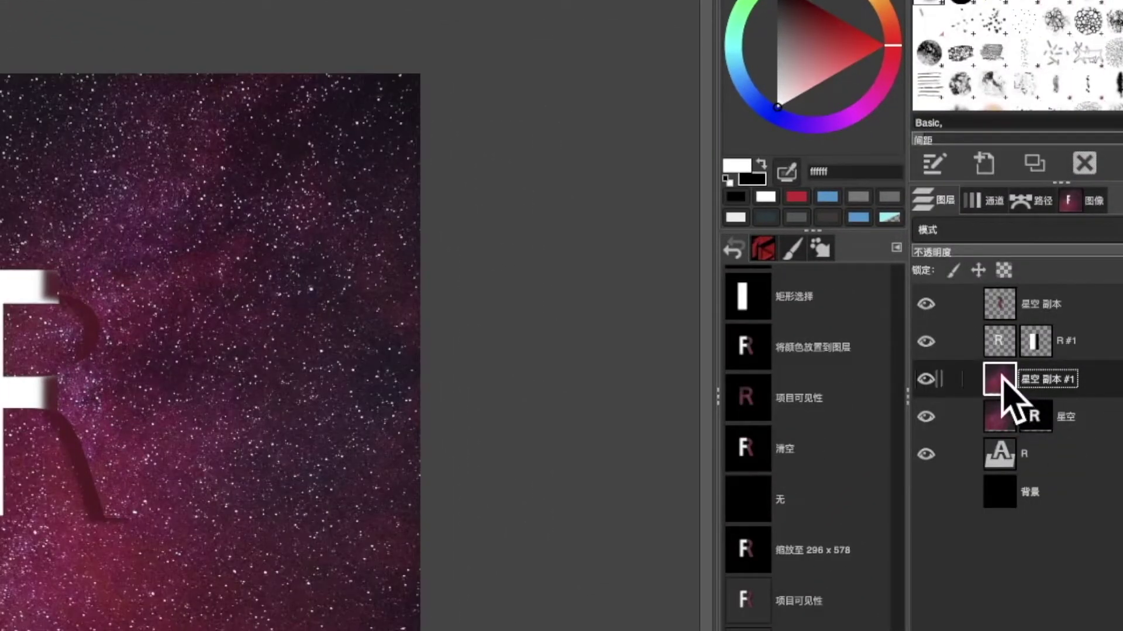
Move the starfield copy to the top, add a black full-transparency mask, show the background
{"action": "left_click_drag", "start_coordinate": [1001, 386], "coordinate": [1009, 293]}
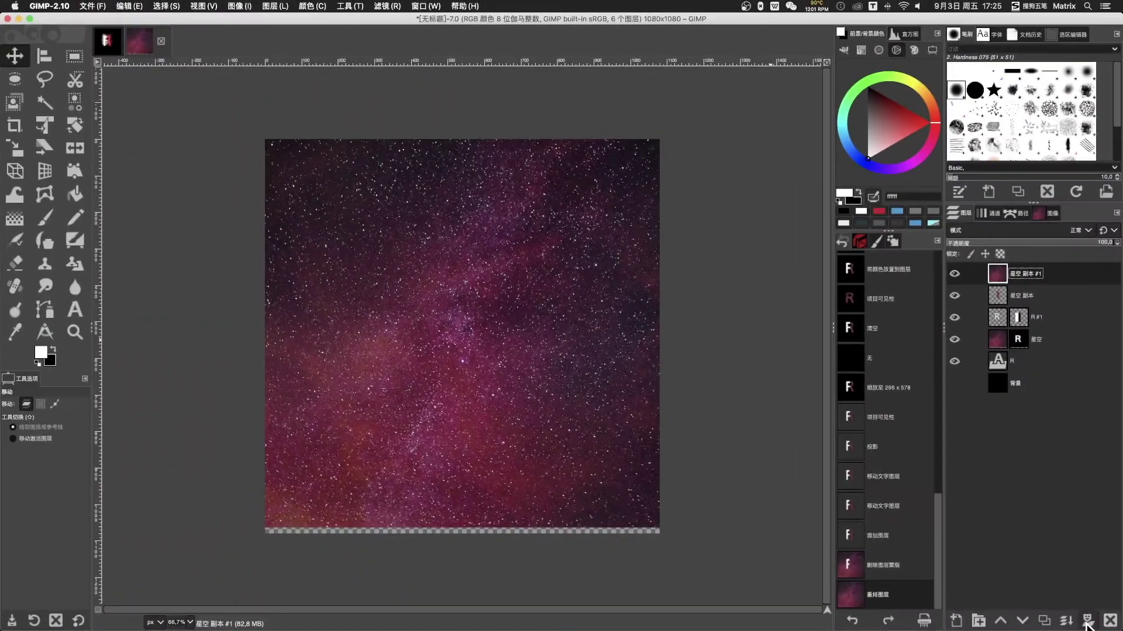
{"action": "left_click", "coordinate": [1087, 621]}
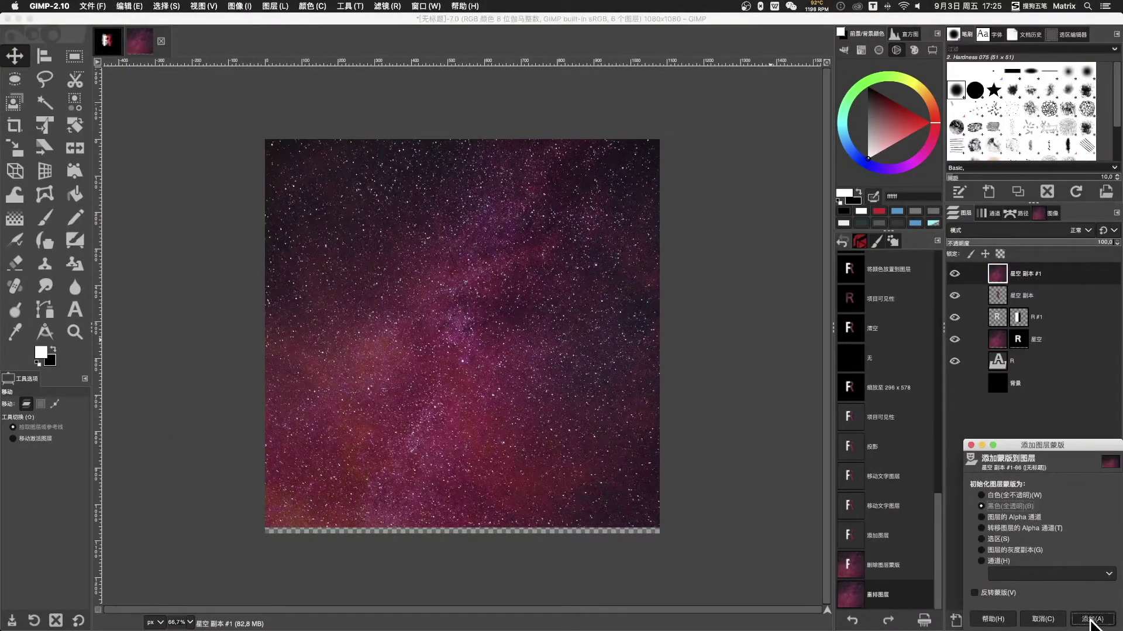
{"action": "left_click", "coordinate": [1091, 619]}
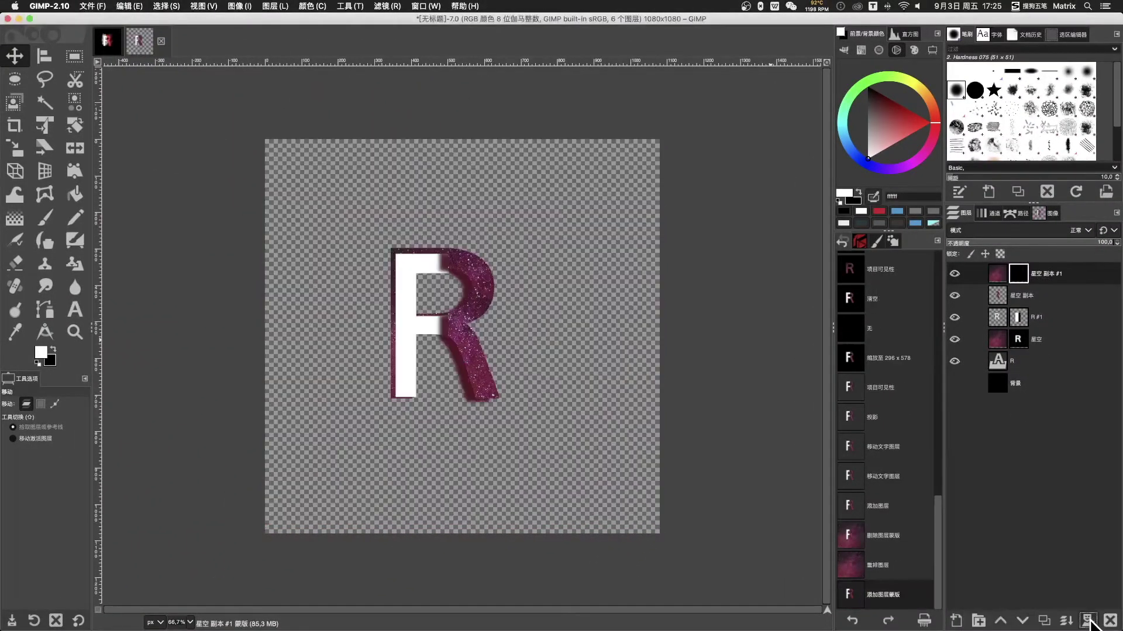
{"action": "left_click", "coordinate": [955, 383]}
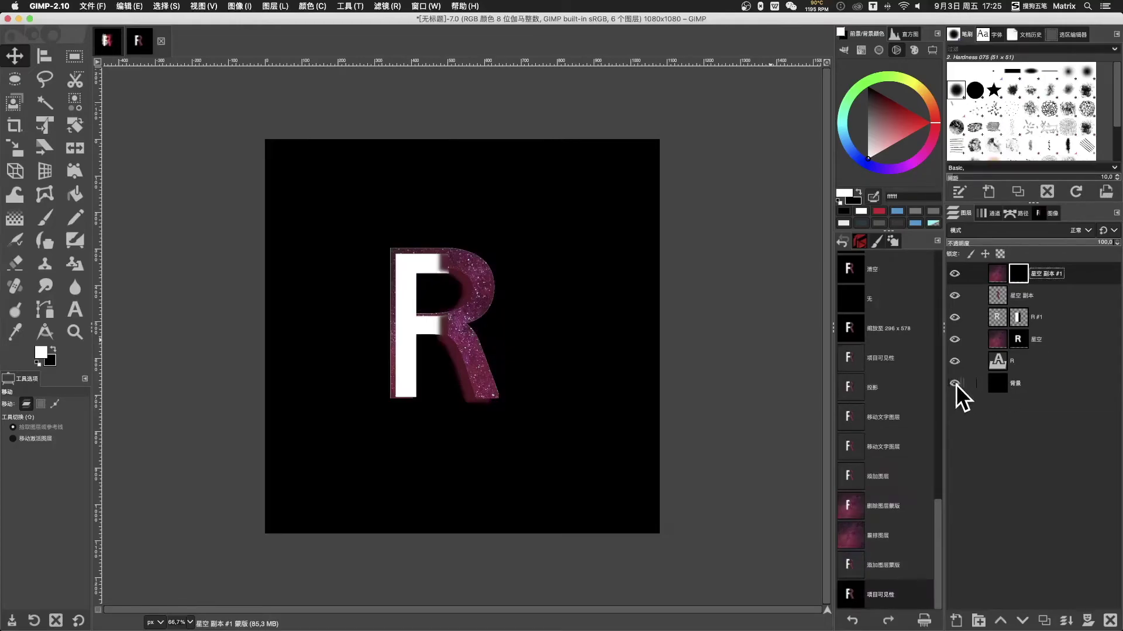
Paint starry particles off the R's right side with a dispersion brush on the mask
{"action": "left_click", "coordinate": [45, 221]}
{"action": "left_click", "coordinate": [1049, 90]}
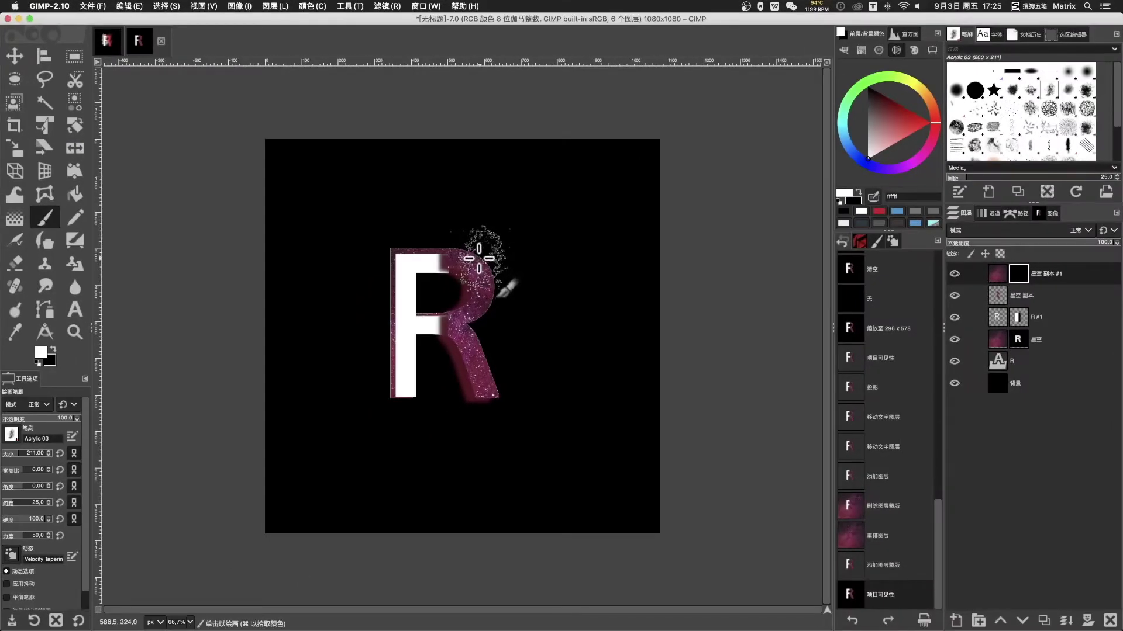
{"action": "mouse_move", "coordinate": [479, 258]}
{"action": "left_mouse_down"}
{"action": "mouse_move", "coordinate": [514, 298]}
{"action": "mouse_move", "coordinate": [444, 251]}
{"action": "mouse_move", "coordinate": [502, 374]}
{"action": "mouse_move", "coordinate": [486, 351]}
{"action": "left_mouse_up"}
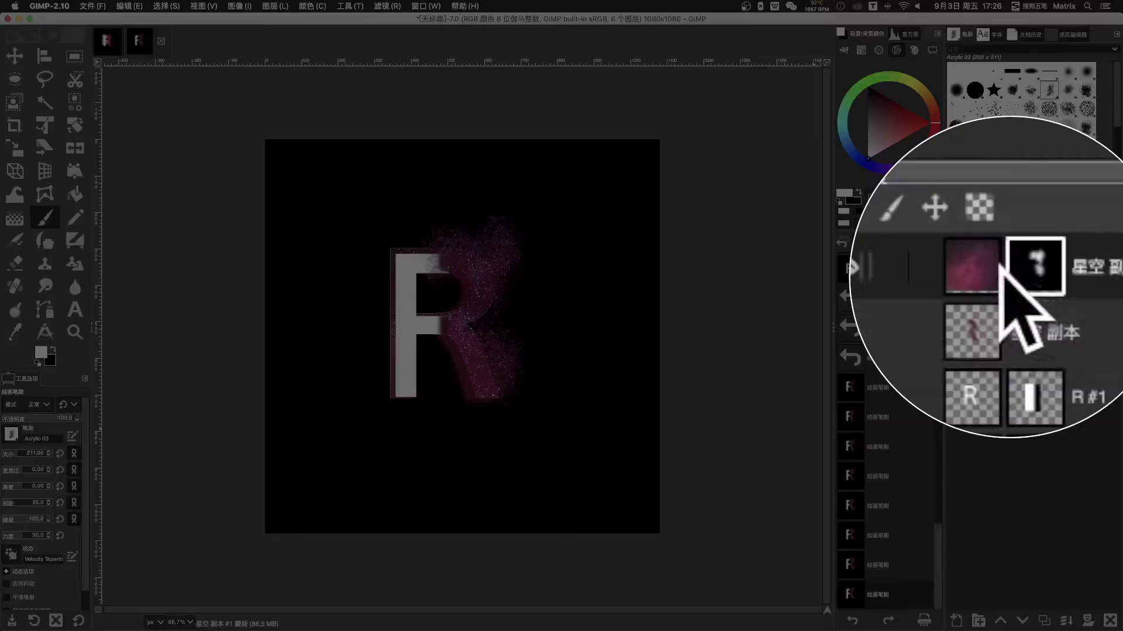
{"action": "left_click", "coordinate": [997, 273]}
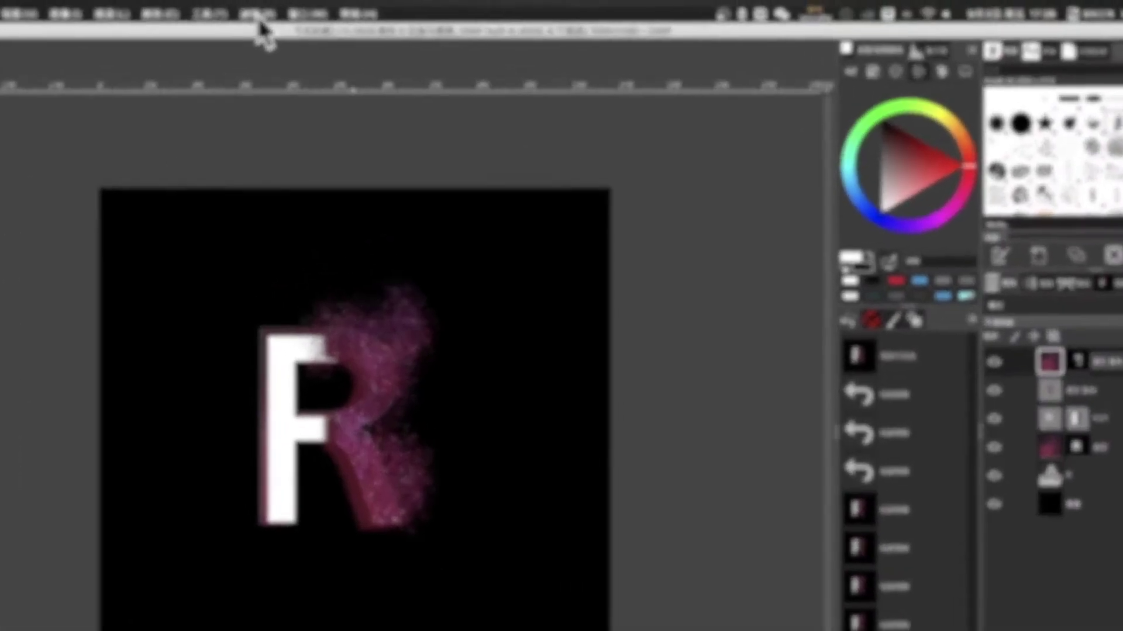
Apply a Ripple distortion with a larger period to the starry particle layer
{"action": "left_click", "coordinate": [258, 16]}
{"action": "mouse_move", "coordinate": [143, 167]}
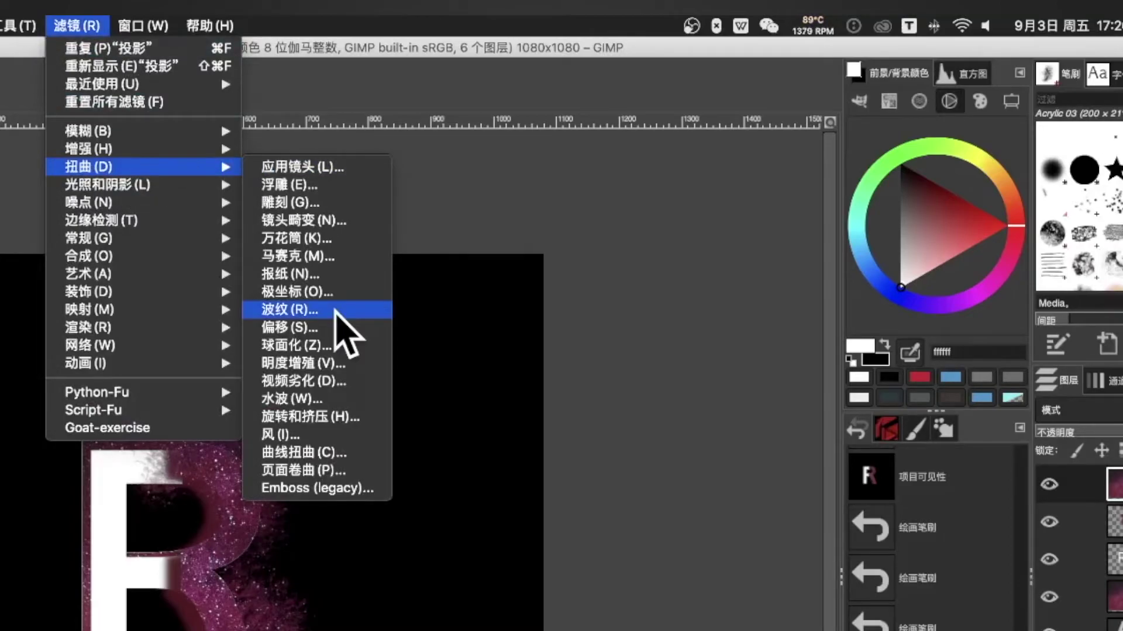
{"action": "left_click", "coordinate": [336, 312]}
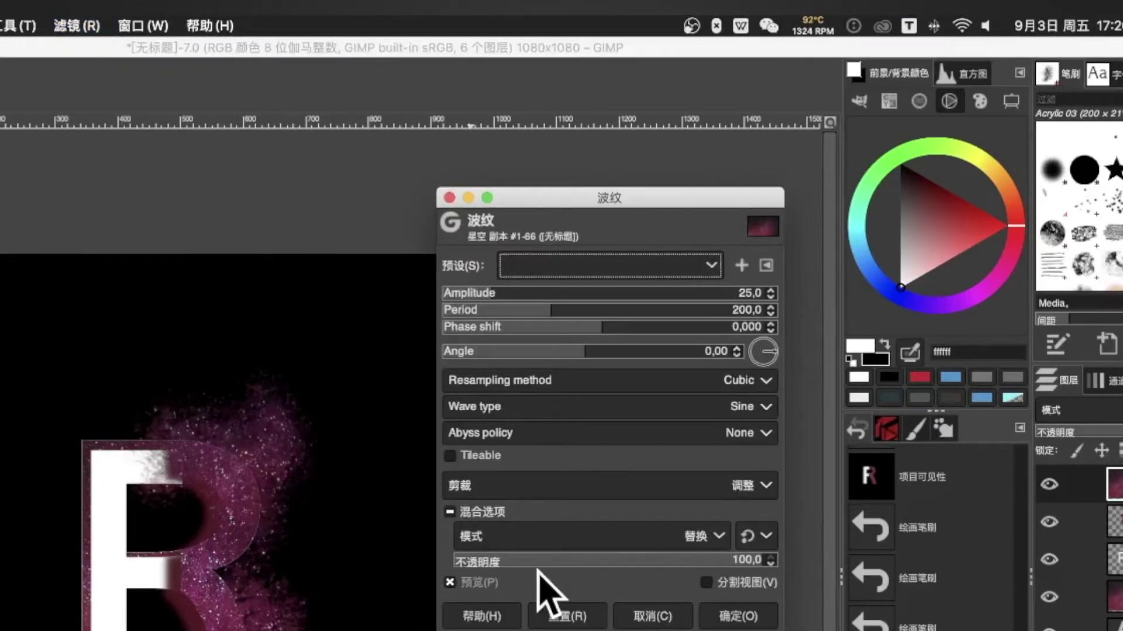
{"action": "left_click", "coordinate": [562, 303]}
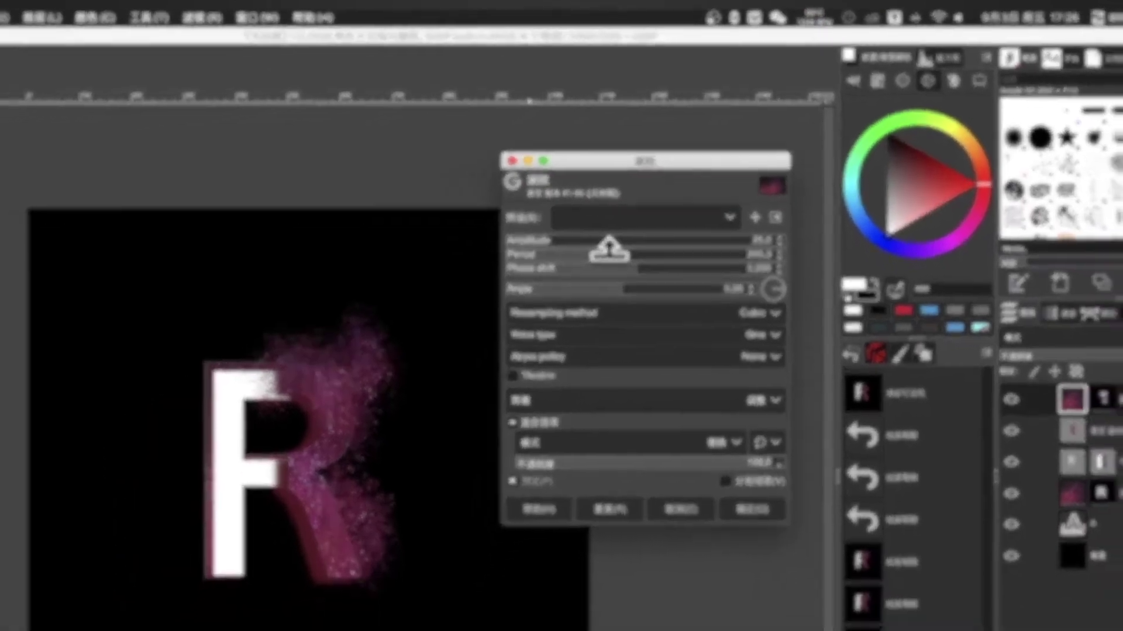
{"action": "left_click", "coordinate": [772, 349]}
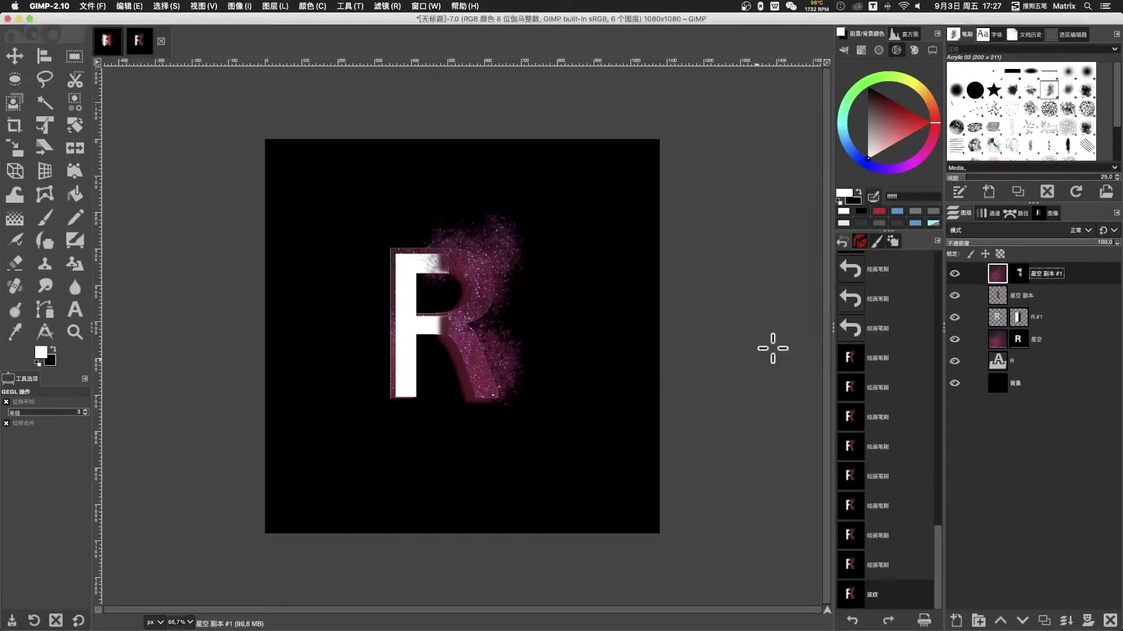
{"action": "left_click", "coordinate": [955, 620]}
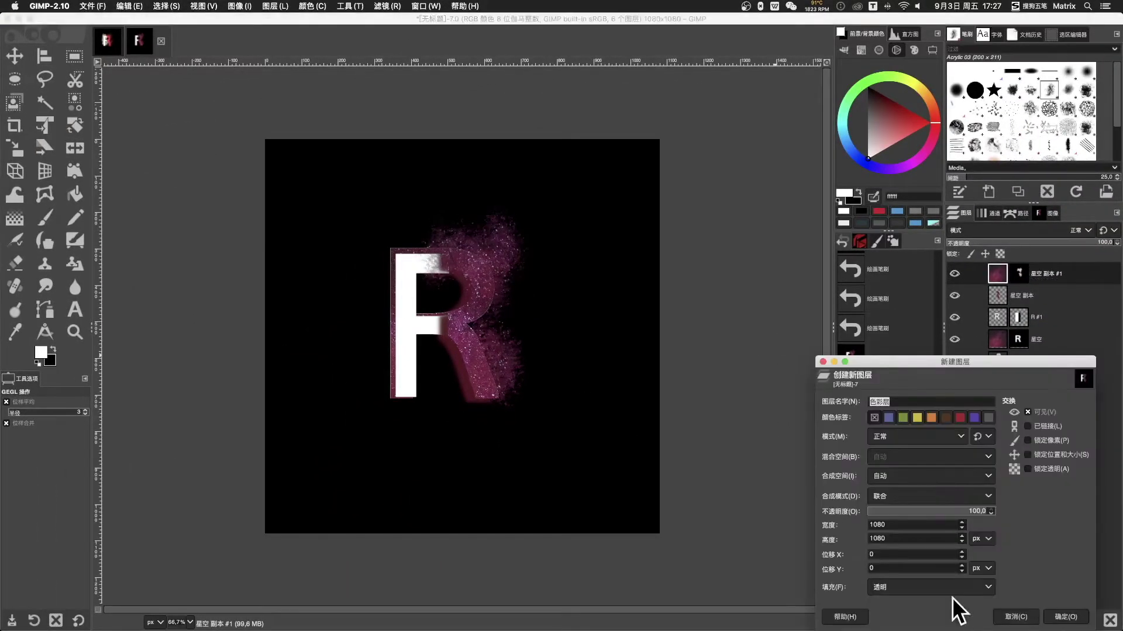
Paint white smoke splatter over the R's left side on a new 色彩层 layer
{"action": "left_click", "coordinate": [1065, 617]}
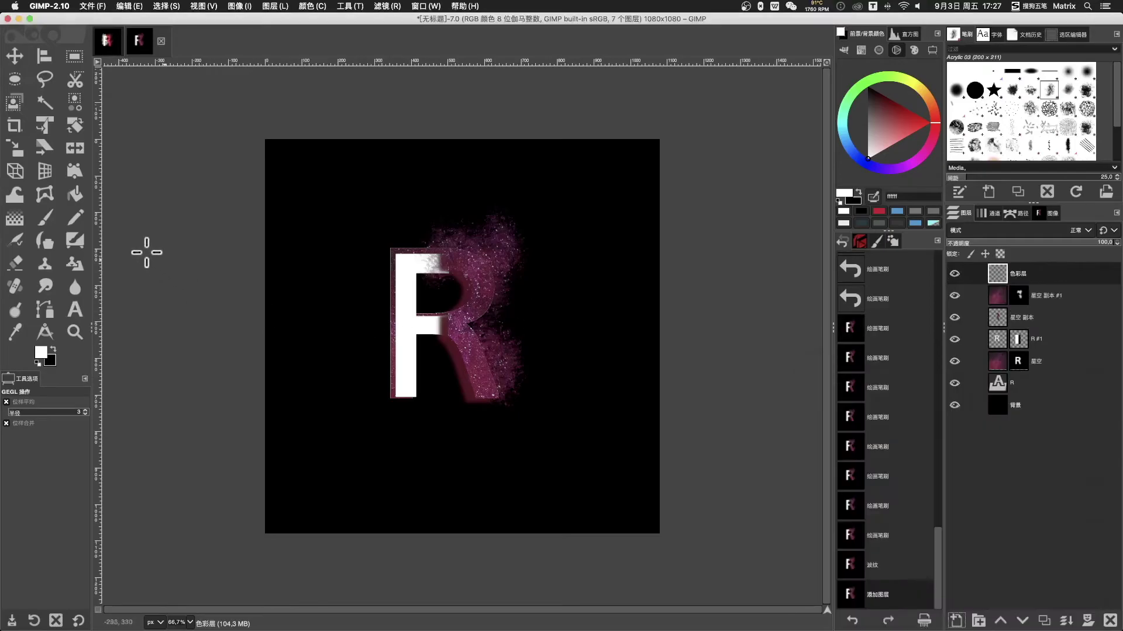
{"action": "left_click", "coordinate": [45, 219]}
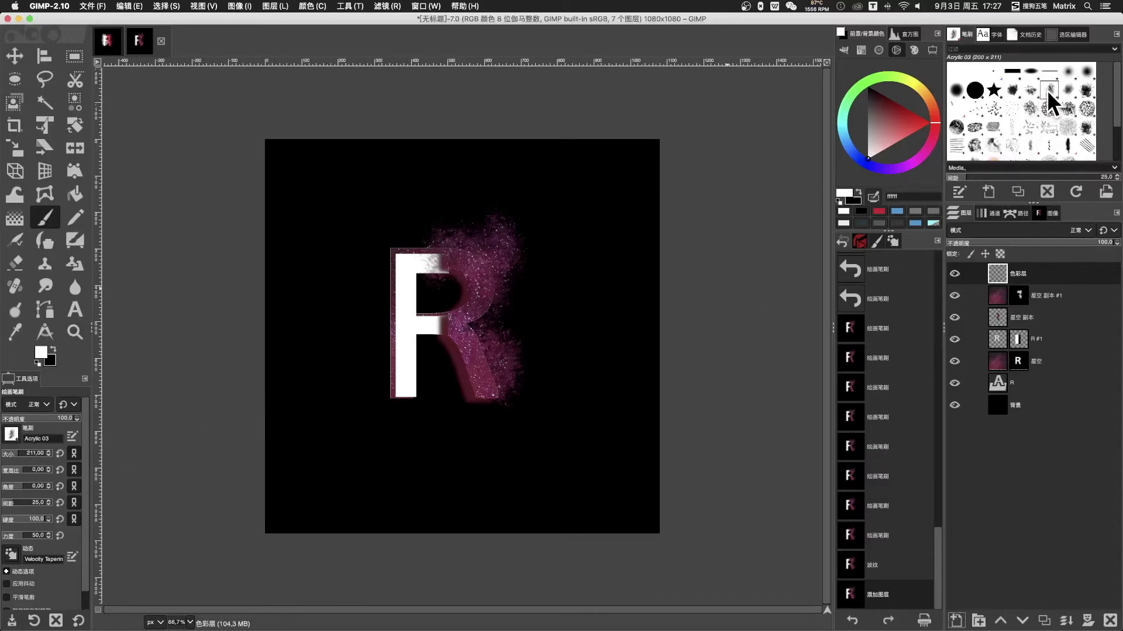
{"action": "mouse_move", "coordinate": [433, 234]}
{"action": "left_mouse_down"}
{"action": "mouse_move", "coordinate": [380, 257]}
{"action": "mouse_move", "coordinate": [374, 292]}
{"action": "mouse_move", "coordinate": [390, 313]}
{"action": "left_mouse_up"}
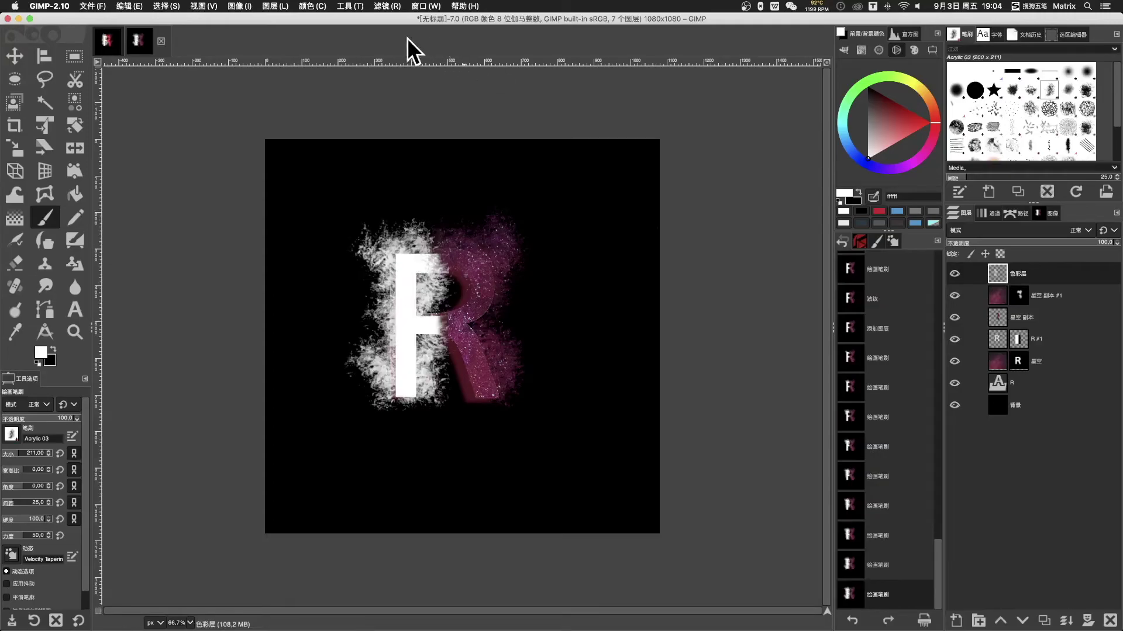
Apply a Ripple distortion to the white splatter, then add the lens-flare image as a layer
{"action": "left_click", "coordinate": [382, 5]}
{"action": "mouse_move", "coordinate": [394, 88]}
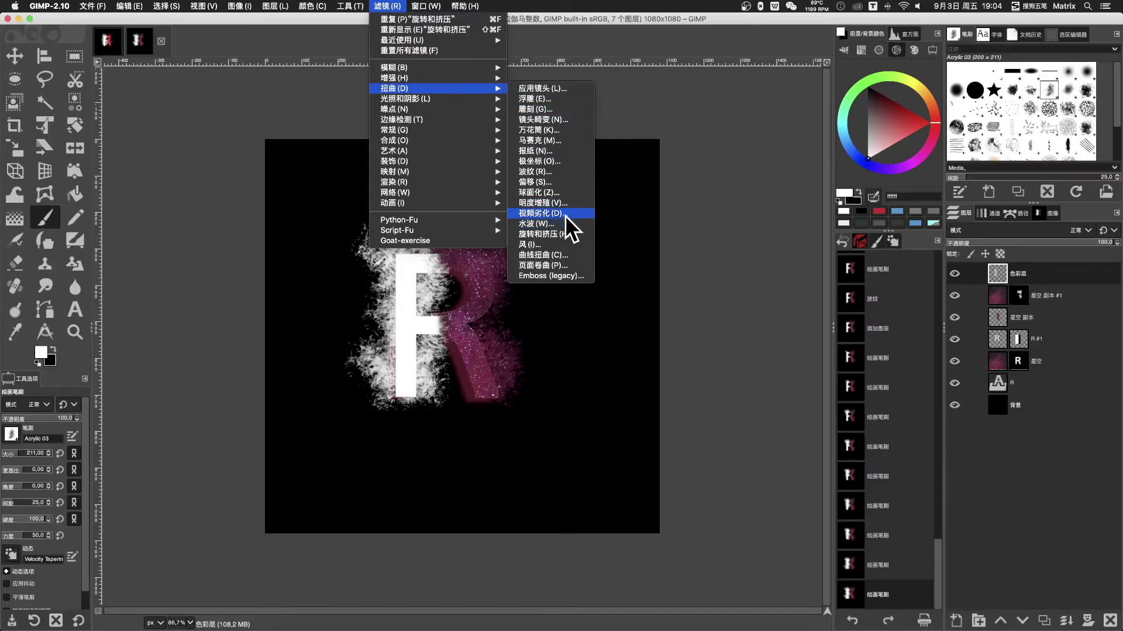
{"action": "left_click", "coordinate": [568, 171]}
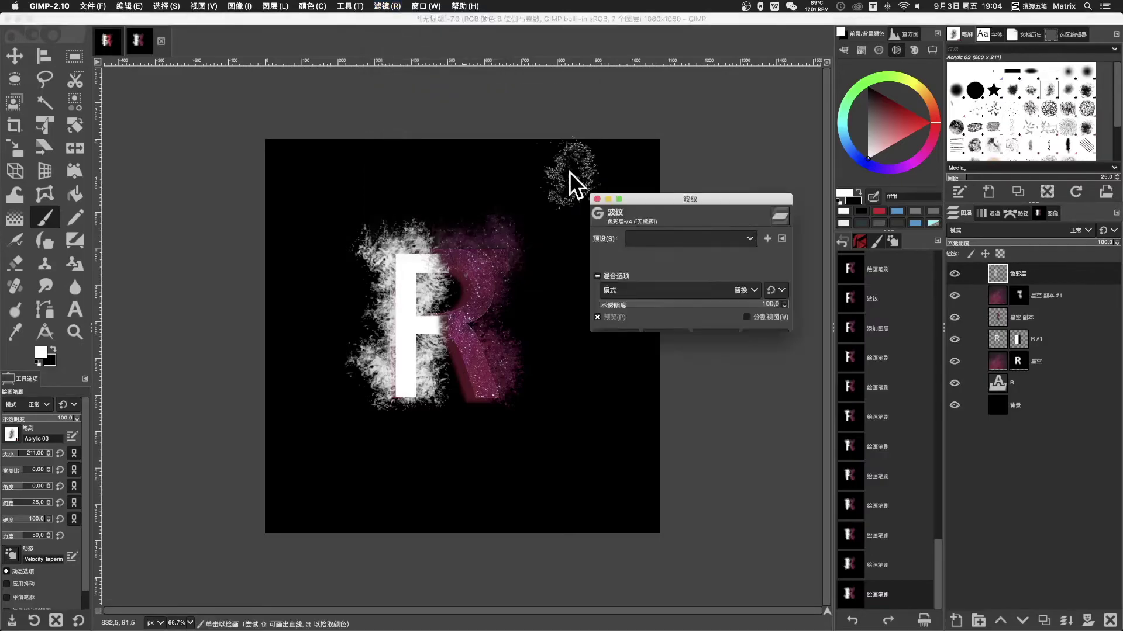
{"action": "left_click_drag", "start_coordinate": [626, 258], "coordinate": [597, 255]}
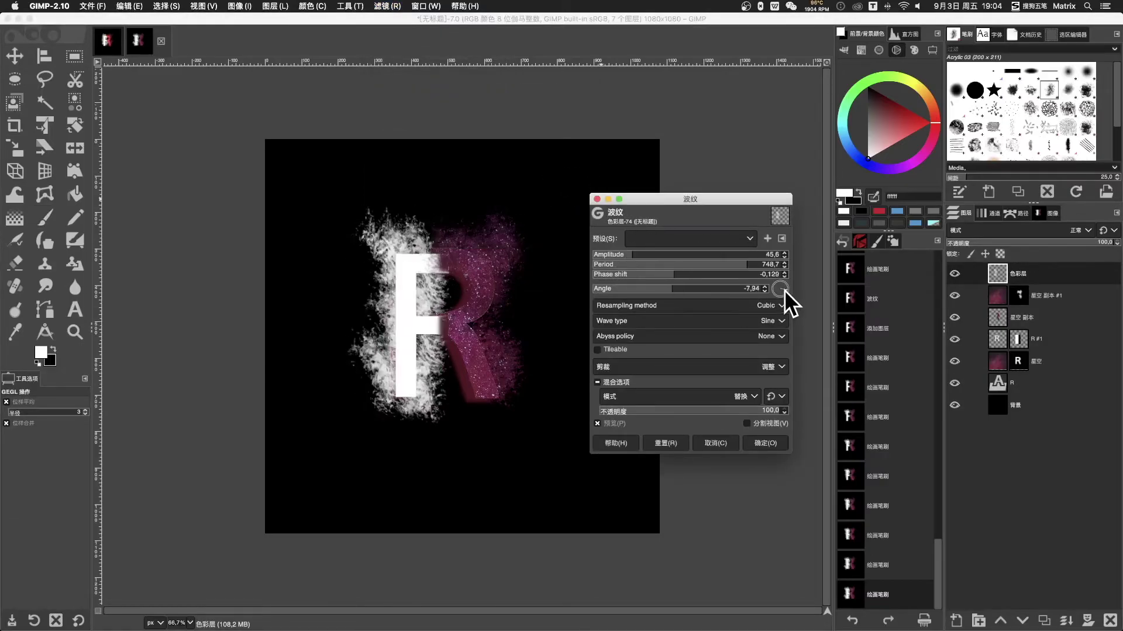
{"action": "left_click", "coordinate": [763, 442]}
{"action": "left_click_drag", "start_coordinate": [731, 40], "coordinate": [920, 45]}
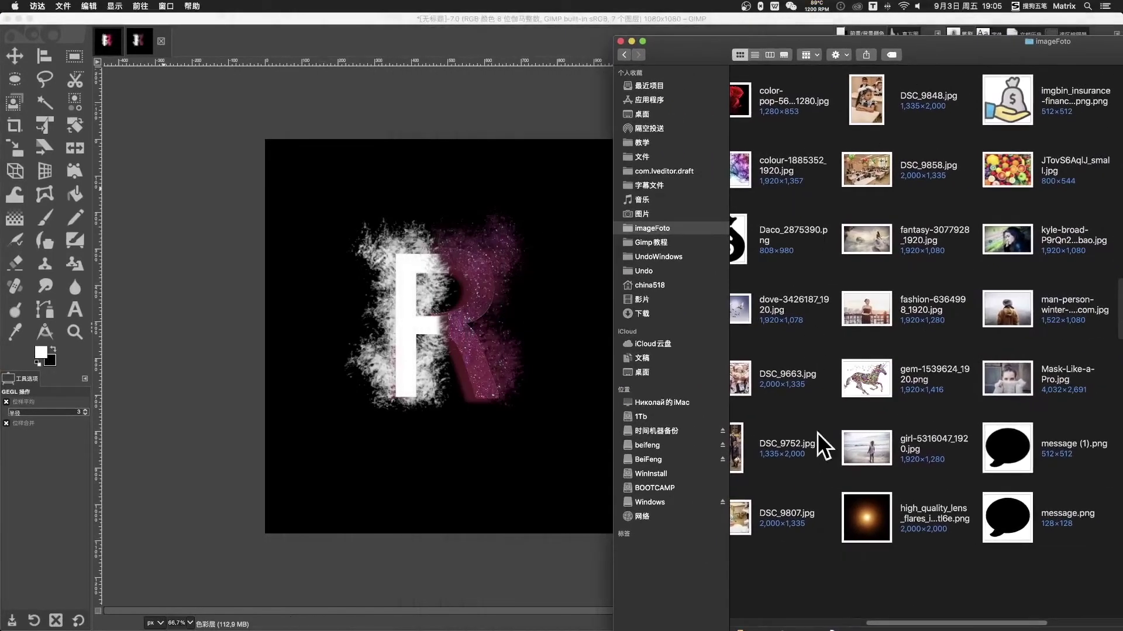
{"action": "left_click_drag", "start_coordinate": [871, 522], "coordinate": [488, 300]}
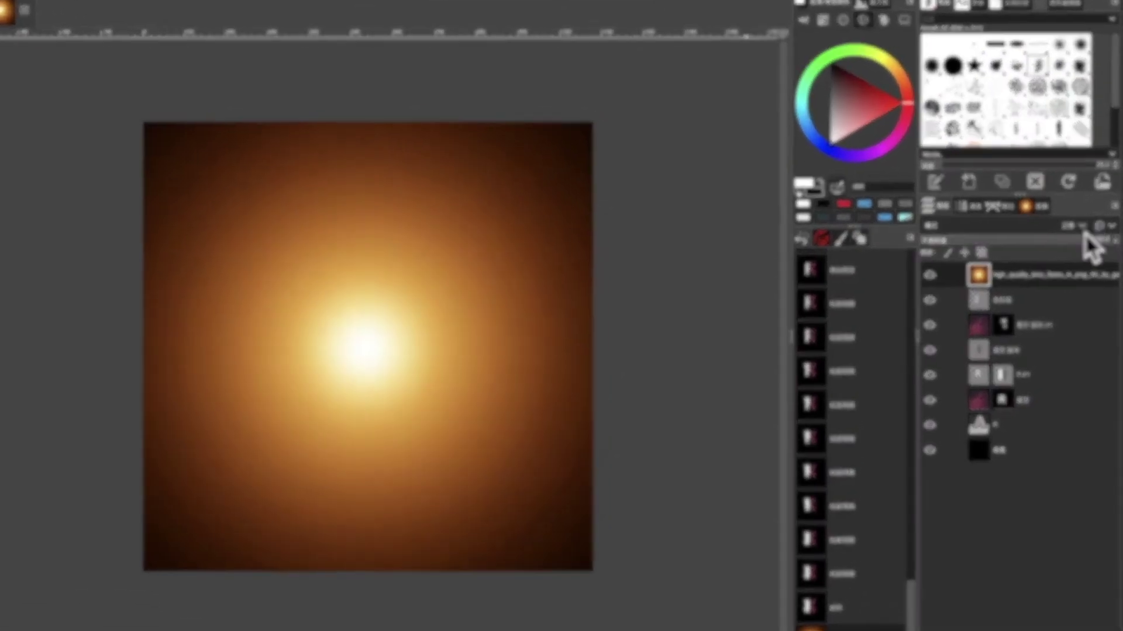
Set the lens-flare layer to Dodge mode and place it below the smoke layer
{"action": "left_click", "coordinate": [1074, 230]}
{"action": "left_click", "coordinate": [925, 447]}
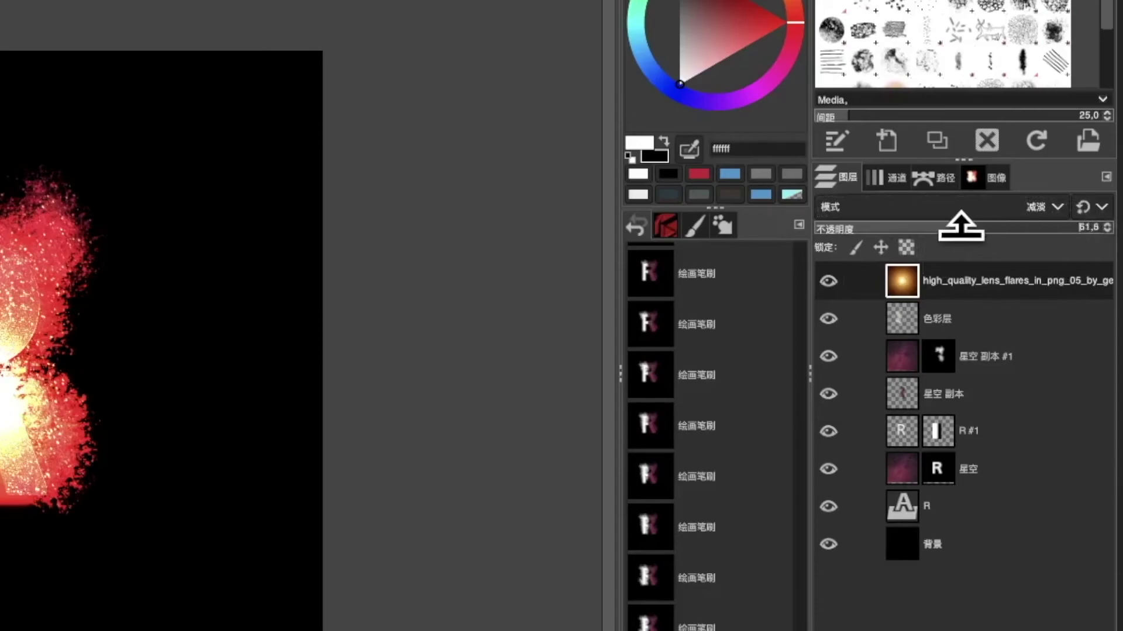
{"action": "left_click", "coordinate": [967, 283]}
{"action": "key", "text": "plus"}
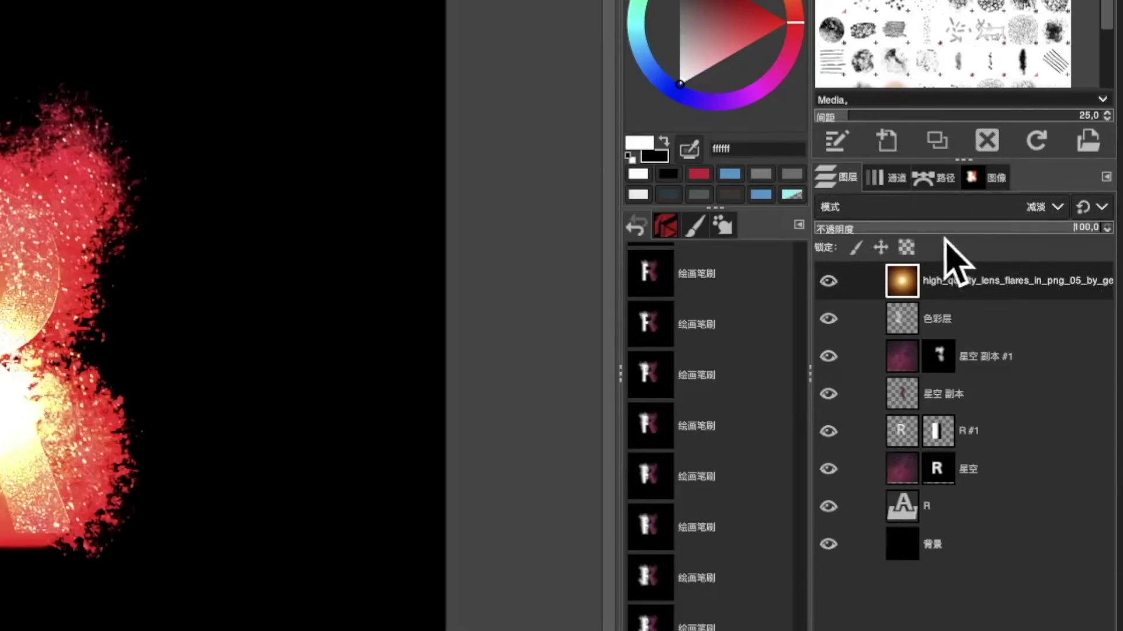
{"action": "left_click_drag", "start_coordinate": [940, 283], "coordinate": [957, 325]}
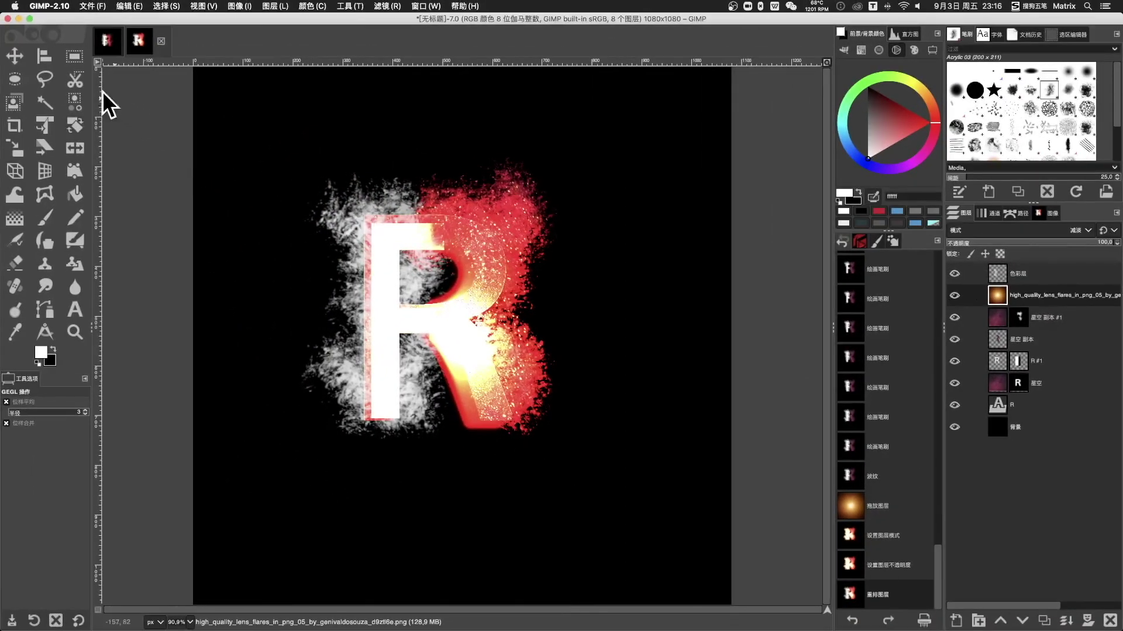
Shift the lens flare up-left over the R and lower its opacity to about 19
{"action": "left_click", "coordinate": [17, 58]}
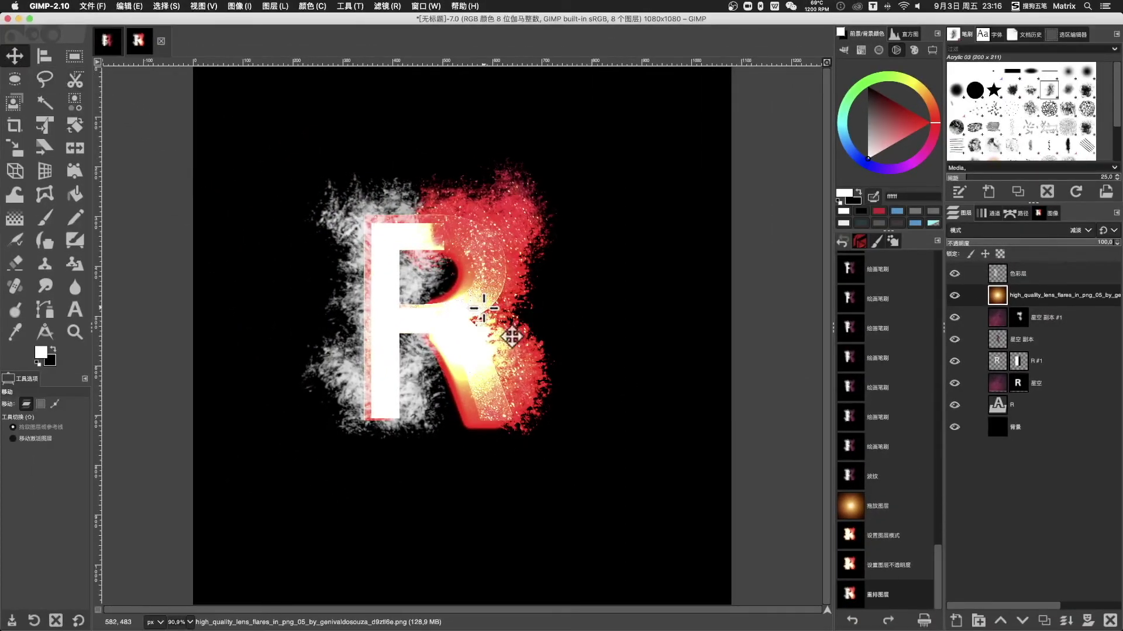
{"action": "left_click_drag", "start_coordinate": [483, 307], "coordinate": [363, 275]}
{"action": "left_click_drag", "start_coordinate": [1108, 234], "coordinate": [976, 241]}
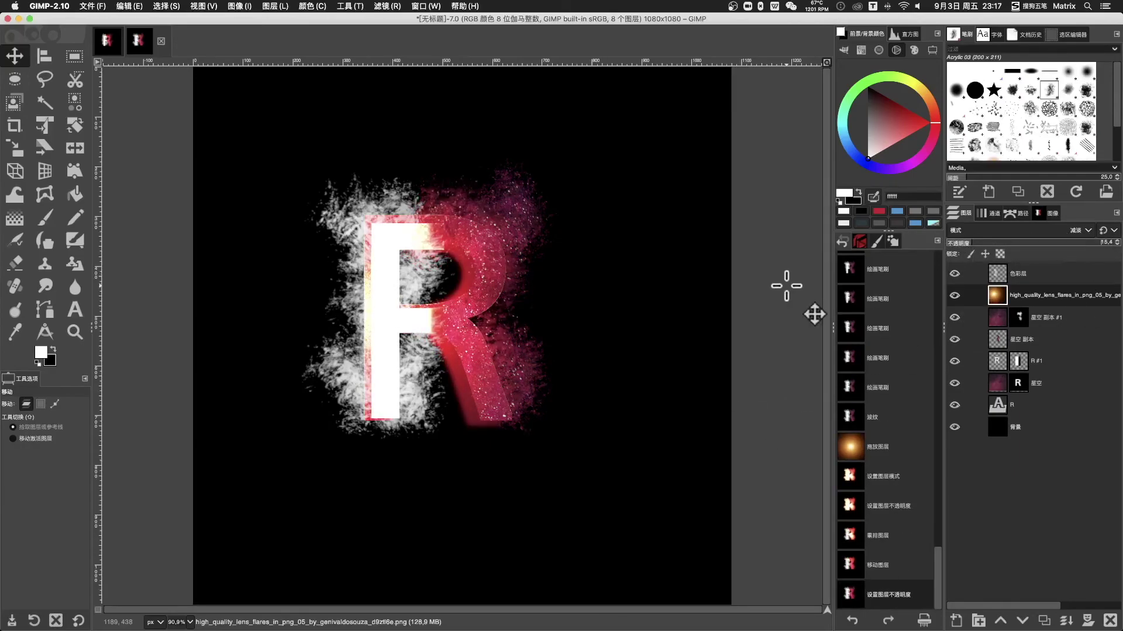